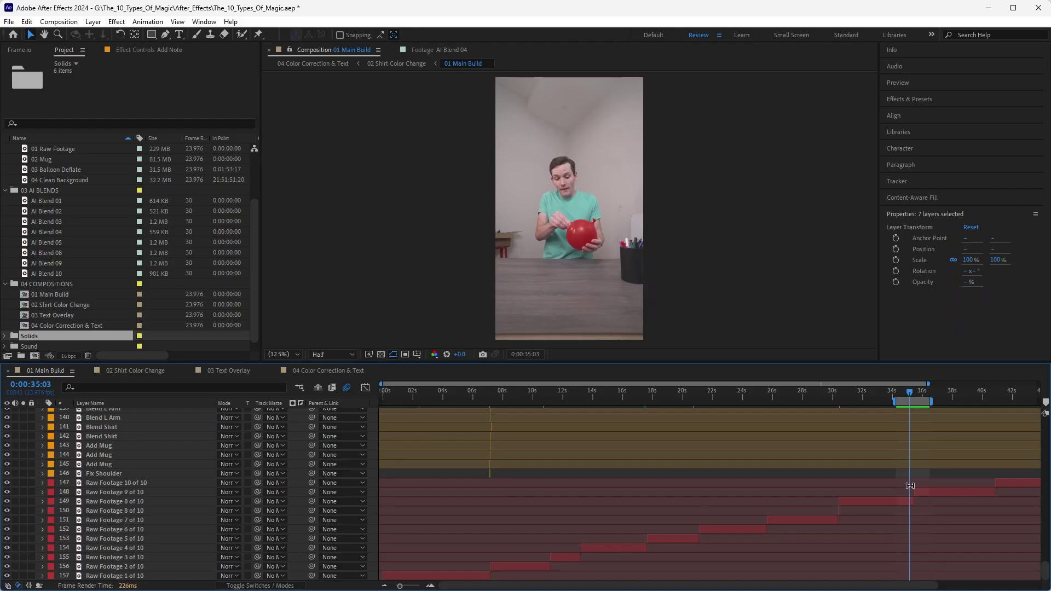
# Locate and examine the cut between the Raw Footage 8 of 10 and Raw Footage 9 of 10 layers in the timeline.
pyautogui.click(910, 501)
pyautogui.click(924, 491)
pyautogui.click(905, 501)
pyautogui.click(920, 492)
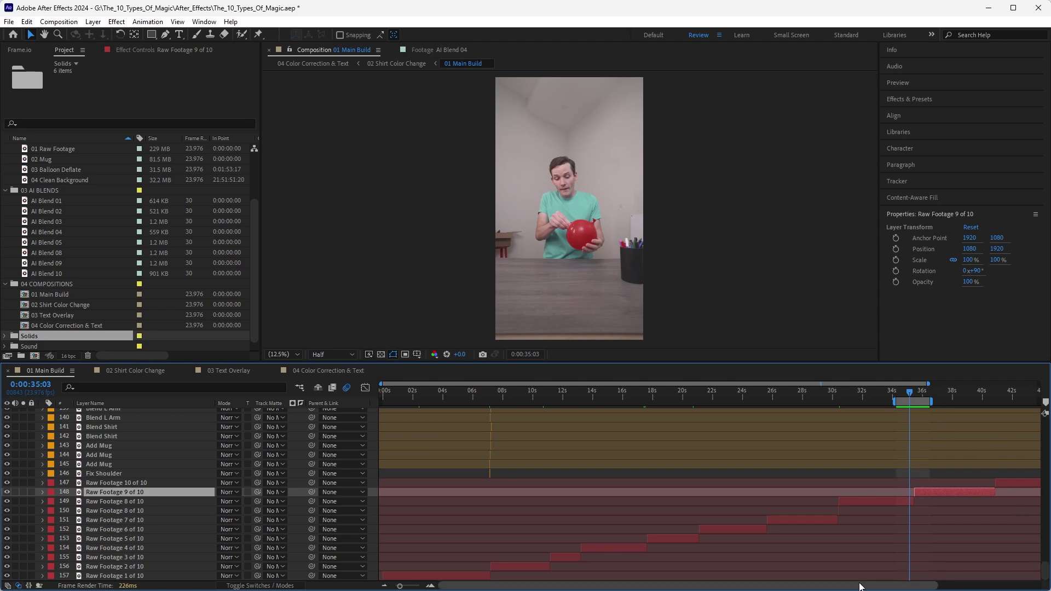
pyautogui.moveTo(826, 587); pyautogui.dragTo(885, 586)
pyautogui.scroll(5, 842, 486)
pyautogui.scroll(-3, 839, 492)
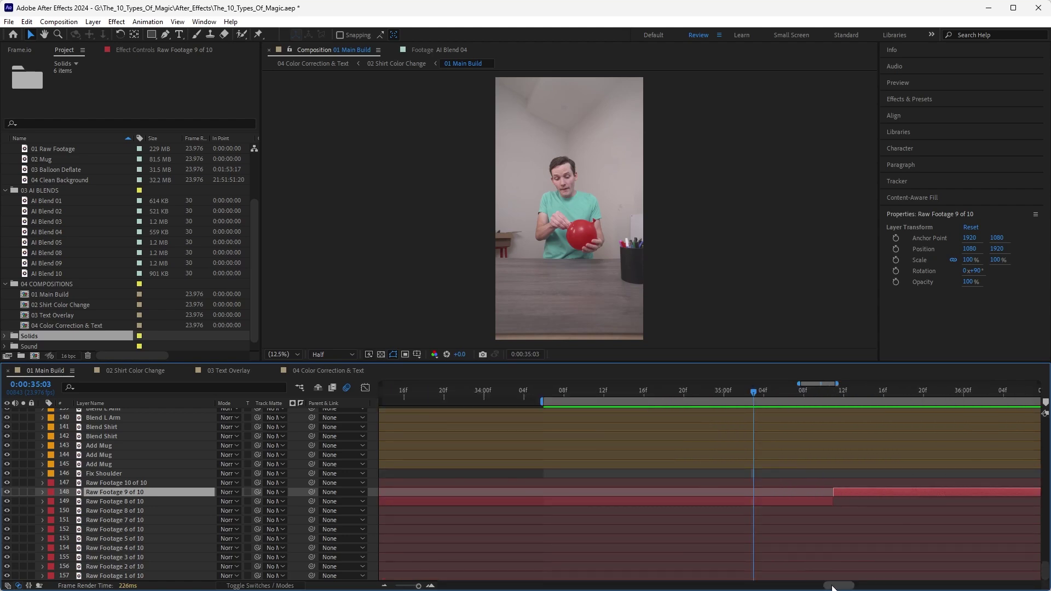
pyautogui.moveTo(832, 589); pyautogui.dragTo(835, 589)
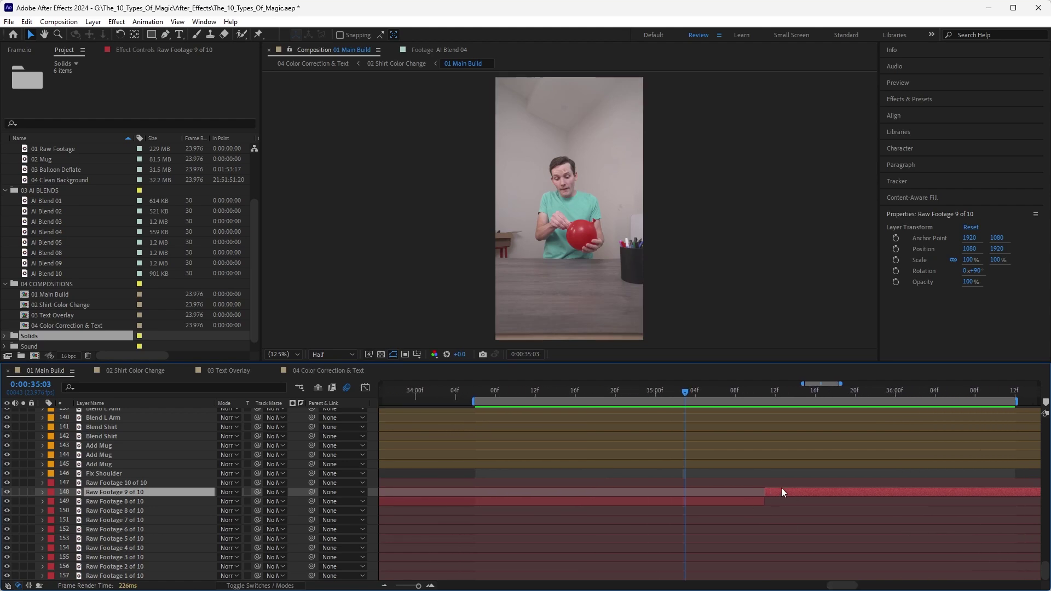
# Hide the eight layers from AI Face Blend 09 down to Blend Wall Shadow and preview the balloon shot enlarged without them.
pyautogui.moveTo(1047, 577); pyautogui.dragTo(1047, 454)
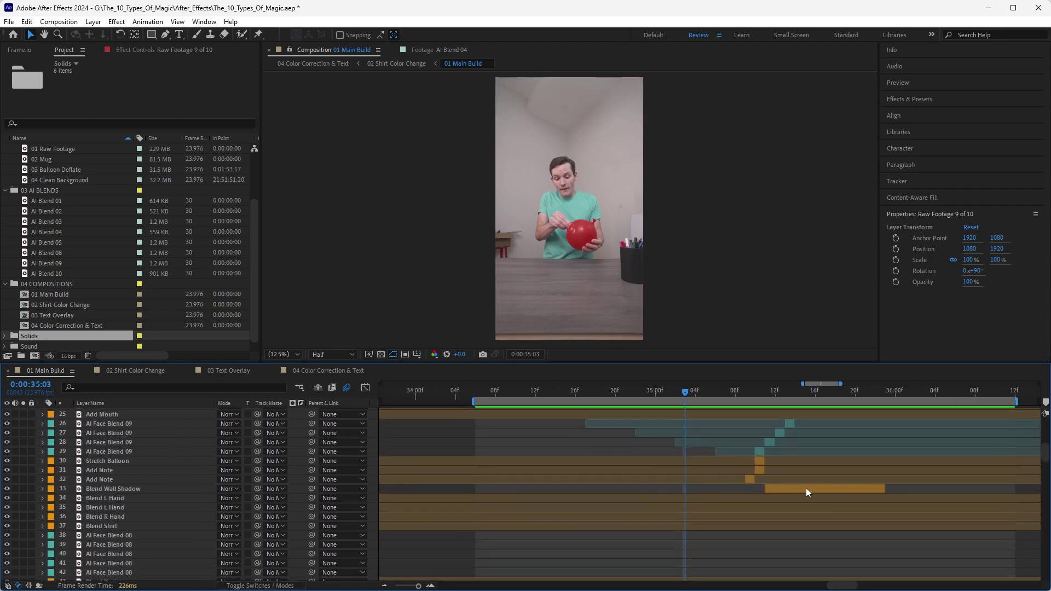
pyautogui.click(805, 490)
pyautogui.keyDown('shift'); pyautogui.click(789, 424); pyautogui.keyUp('shift')
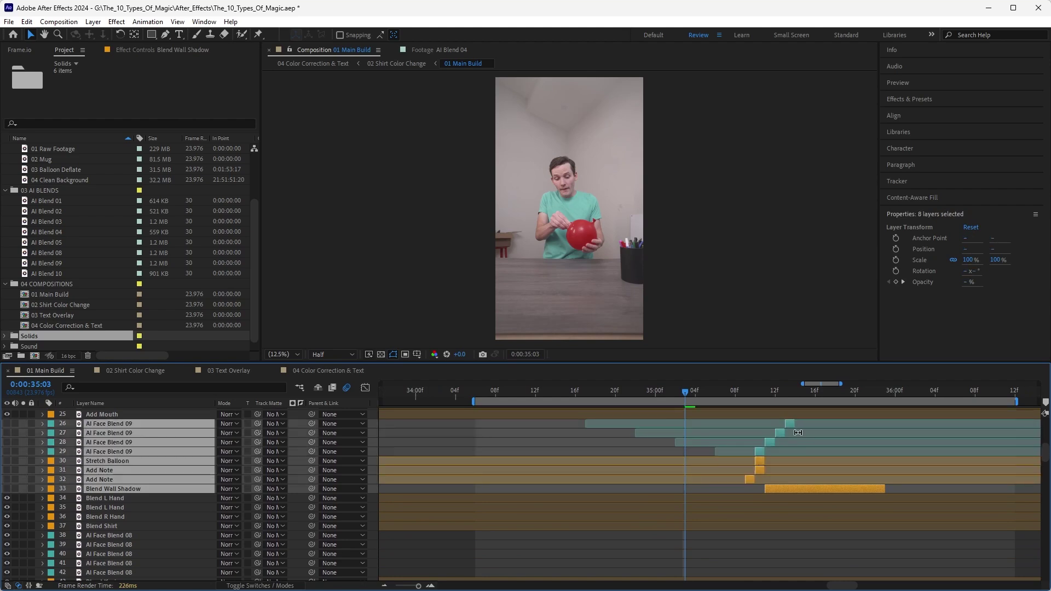
pyautogui.press('space')
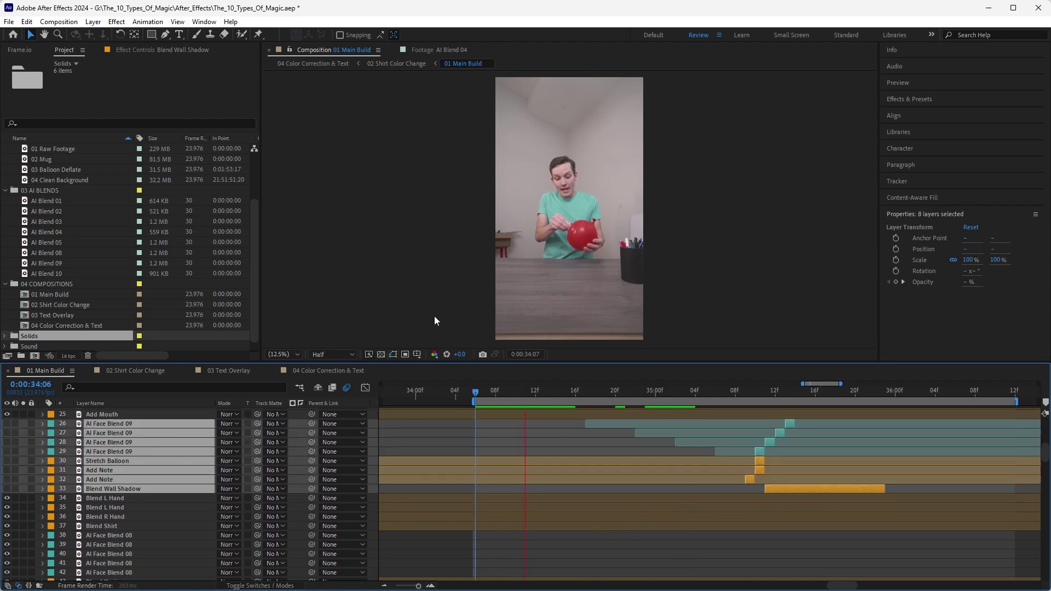
pyautogui.scroll(1, 566, 194)
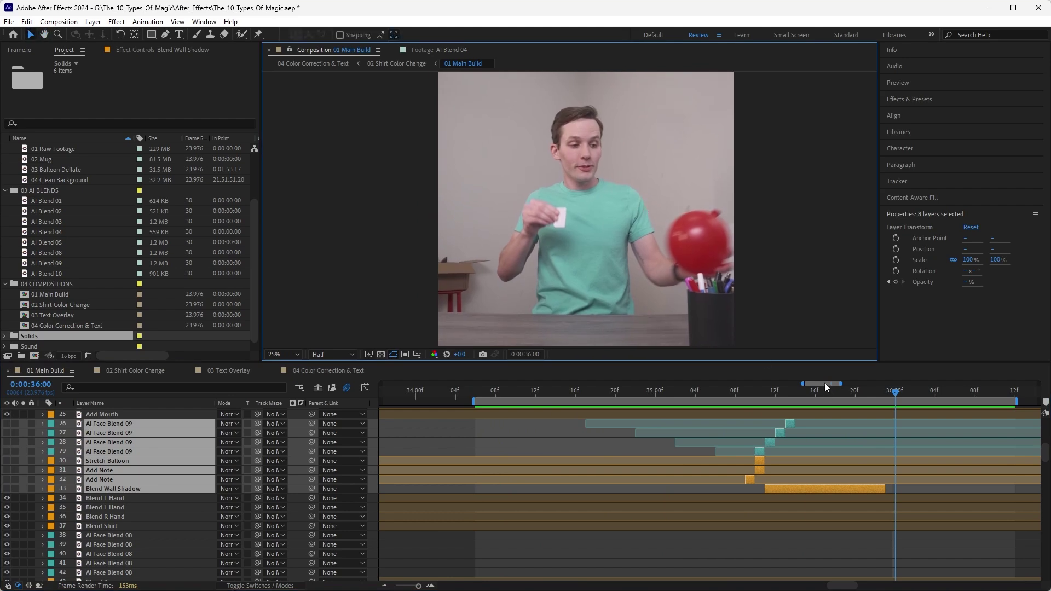
pyautogui.press('space')
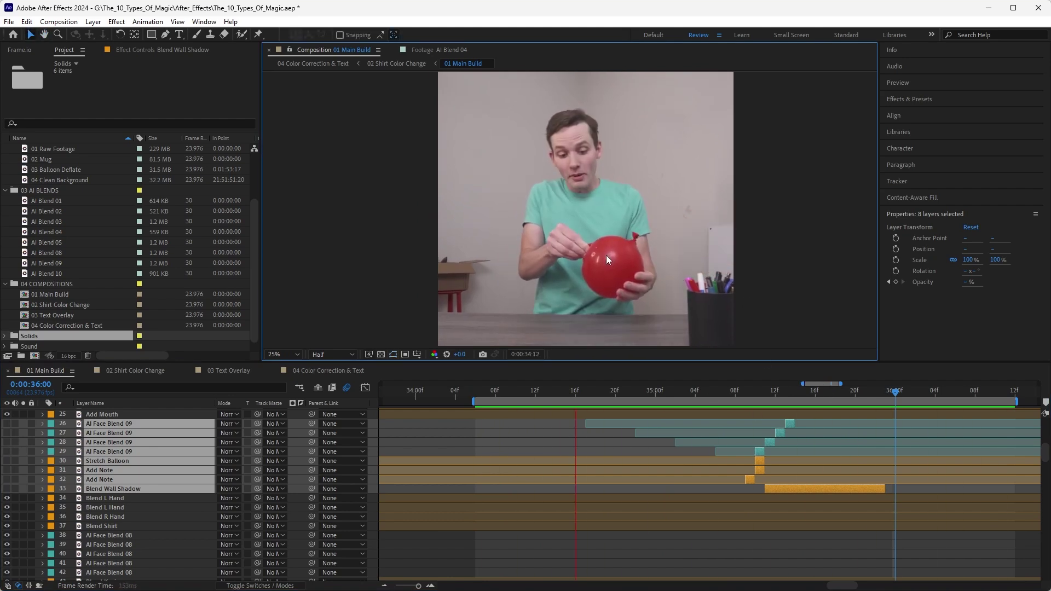
# Step back and forth frame by frame across the cut around 0:00:35:10 to compare the face, hand and balloon positions.
pyautogui.click(764, 392)
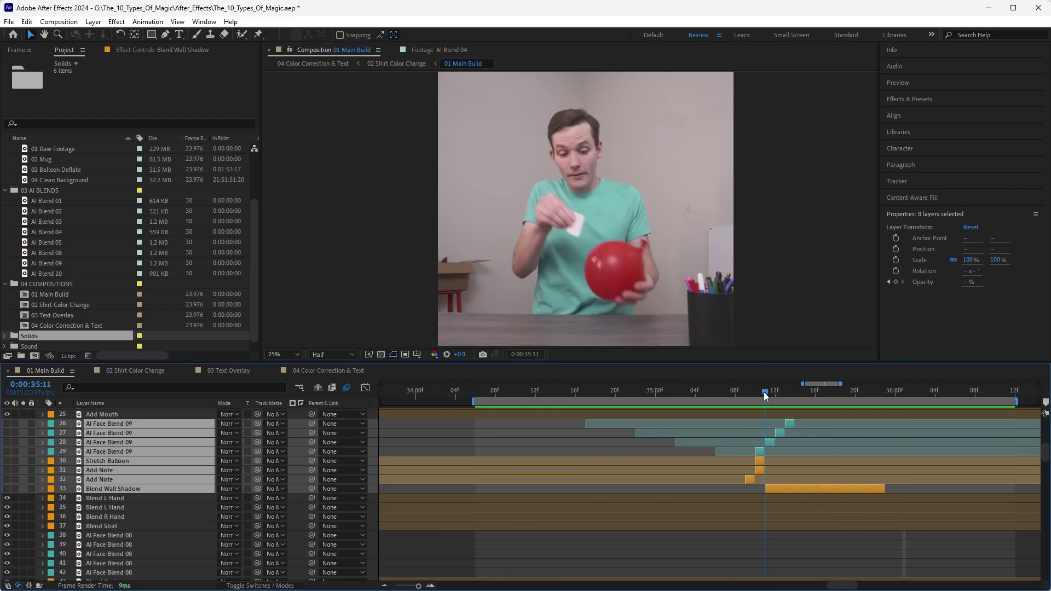
pyautogui.press('pageup')
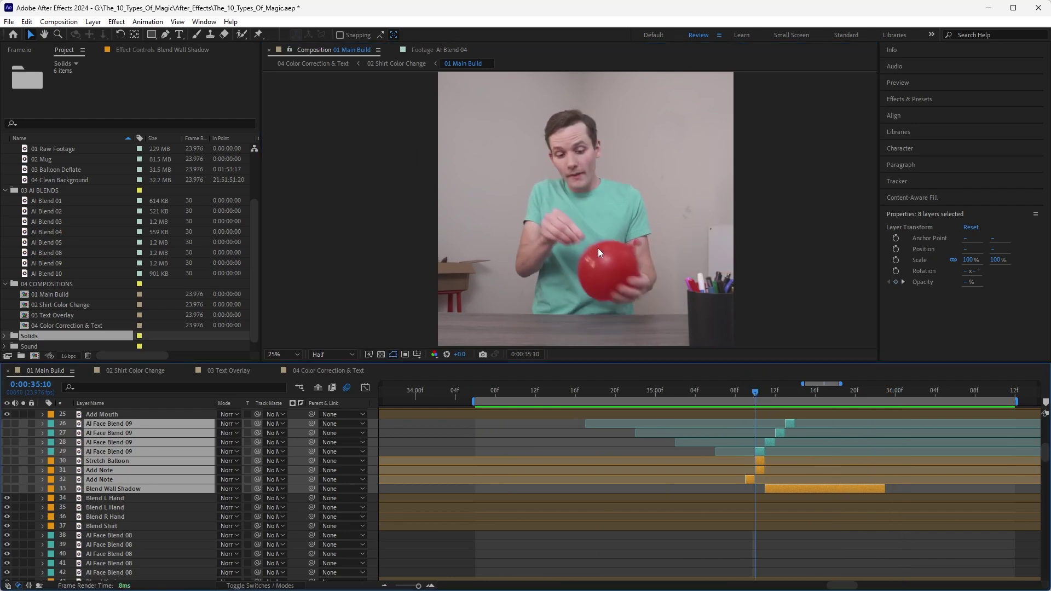
pyautogui.press('pagedown')
pyautogui.press('pageup')
pyautogui.press('pageup')
pyautogui.press('pagedown')
pyautogui.press('pagedown')
pyautogui.press('pagedown')
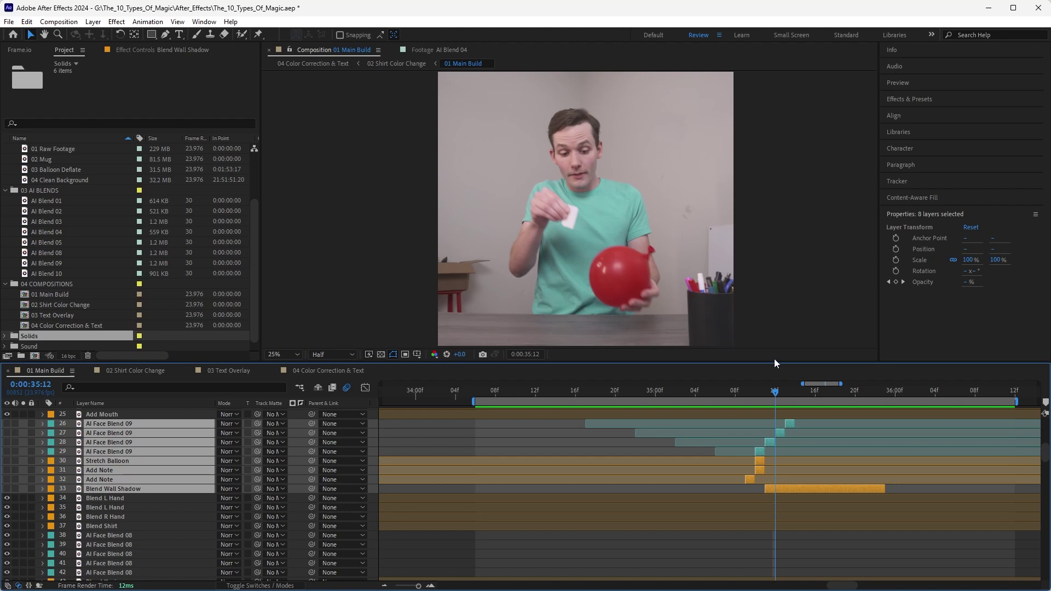
pyautogui.press('pageup')
pyautogui.press('pageup')
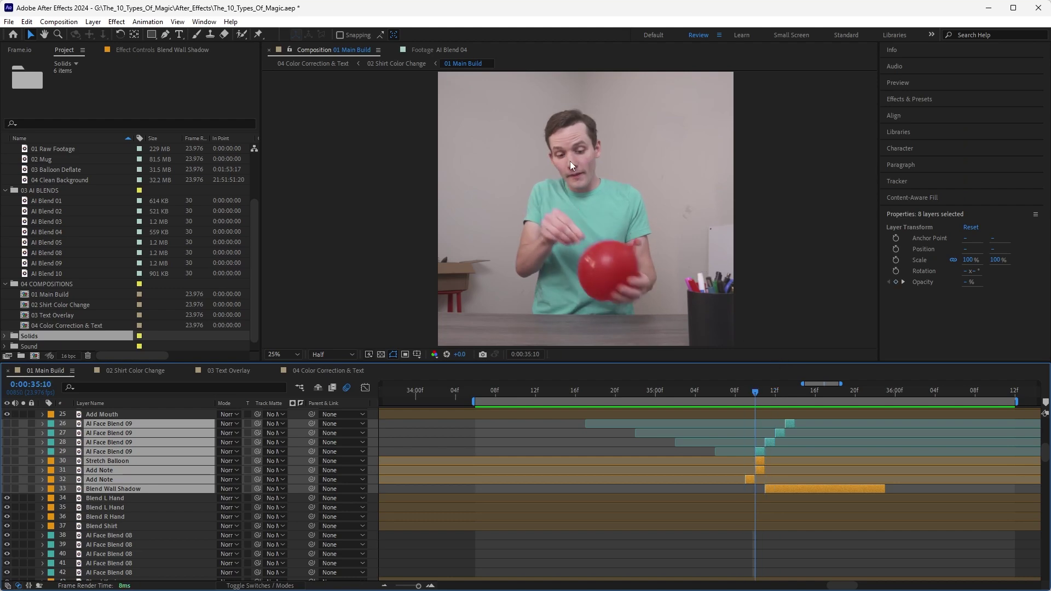
pyautogui.press('pagedown')
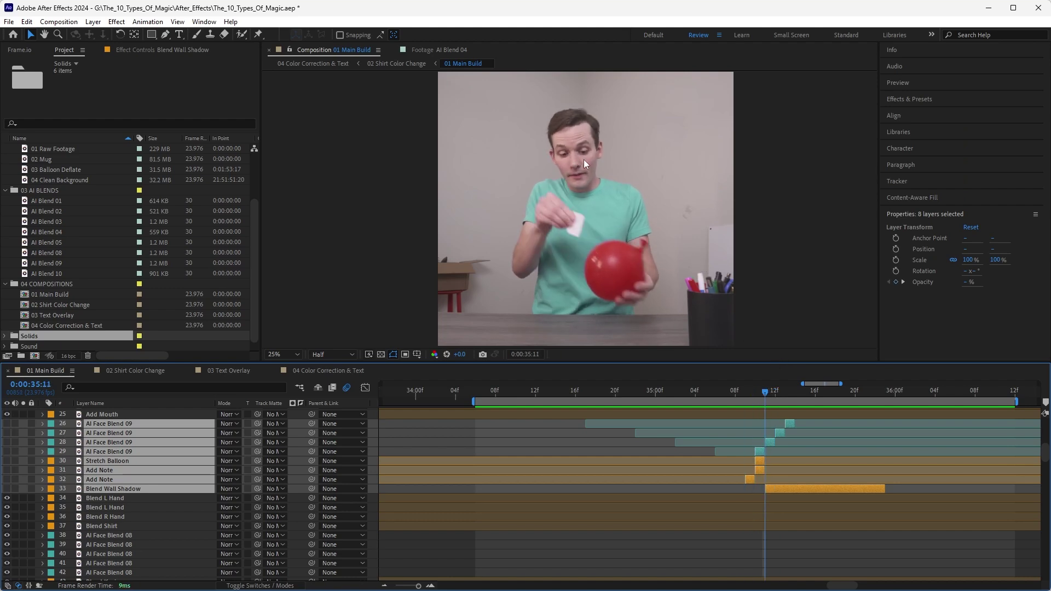
pyautogui.press('pageup')
pyautogui.press('pageup')
pyautogui.press('pagedown')
pyautogui.press('pagedown')
pyautogui.press('pagedown')
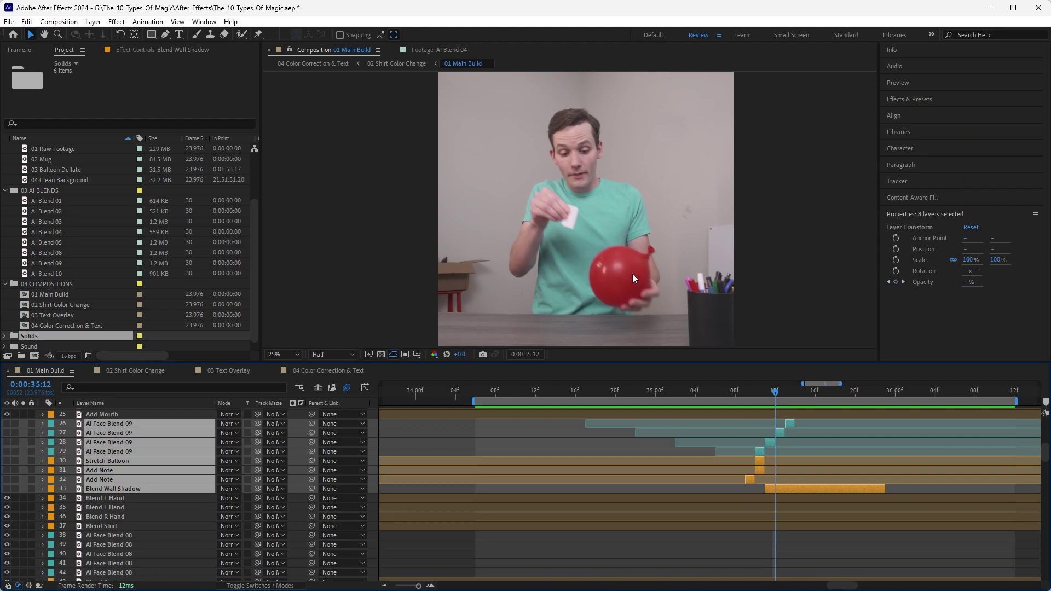
pyautogui.press('pageup')
pyautogui.press('pageup')
pyautogui.press('pageup')
pyautogui.press('pagedown')
pyautogui.press('pagedown')
pyautogui.press('pagedown')
pyautogui.press('pageup')
pyautogui.press('pageup')
pyautogui.press('pageup')
pyautogui.press('pagedown')
pyautogui.press('pagedown')
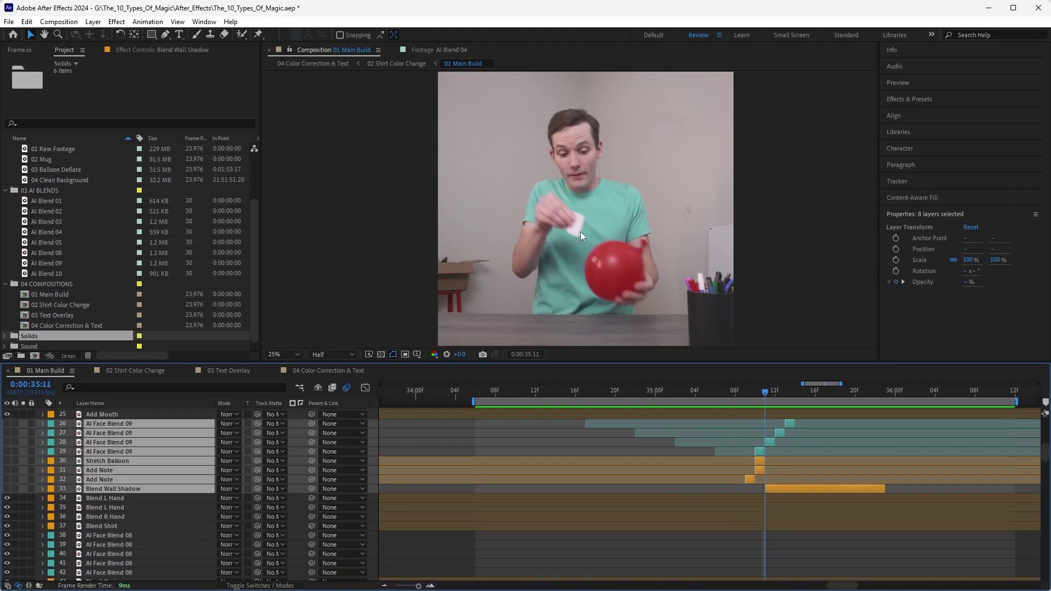
pyautogui.press('pageup')
pyautogui.press('pageup')
pyautogui.press('pagedown')
pyautogui.press('pagedown')
pyautogui.press('pageup')
pyautogui.press('pagedown')
pyautogui.press('pageup')
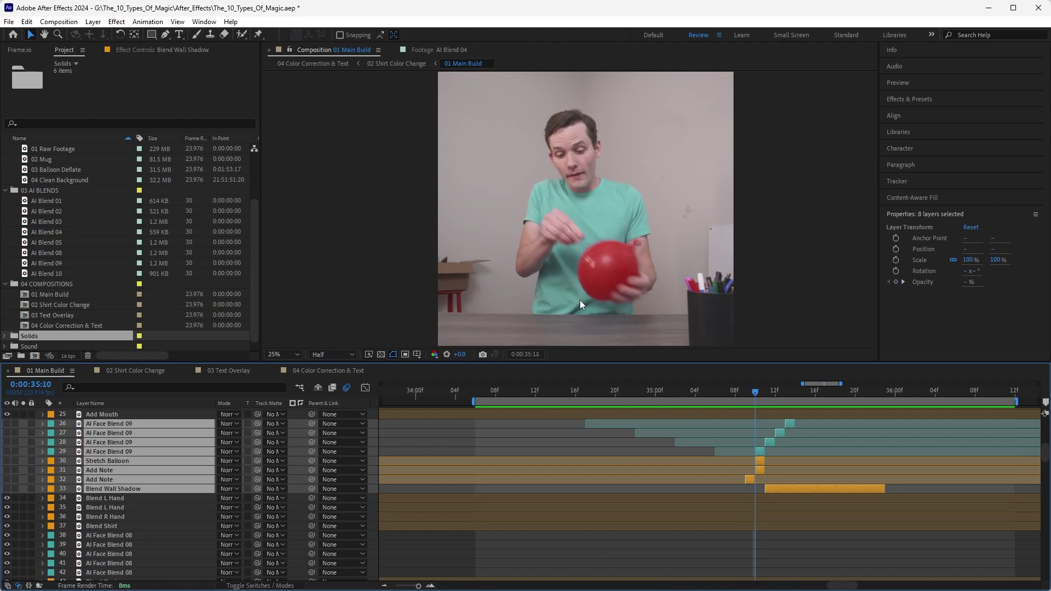
# Replay the unblended shot from 0:00:34:06 and return to the frame at 0:00:35:10.
pyautogui.click(484, 390)
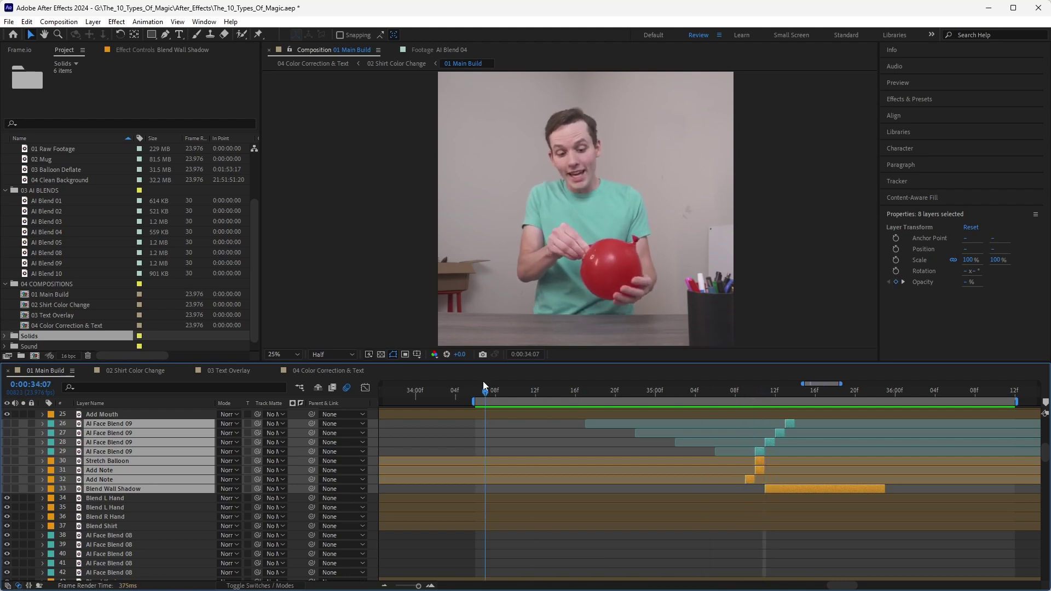
pyautogui.press('pageup')
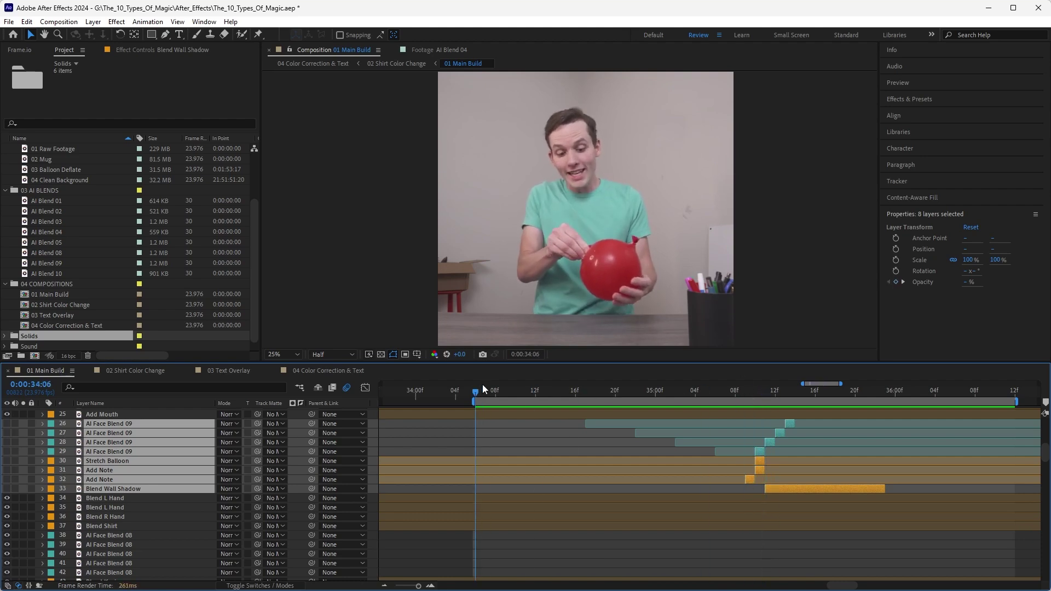
pyautogui.press('space')
pyautogui.moveTo(644, 394); pyautogui.dragTo(756, 398)
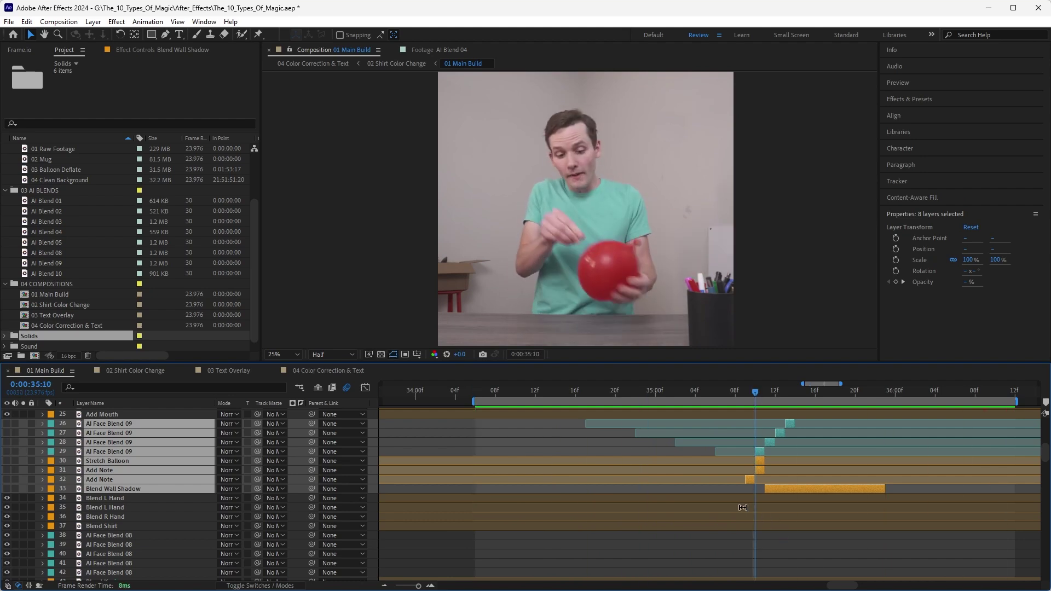
# Select the four AI Face Blend 09 layers and scrub through the AI Blend 09 source footage in its own viewer.
pyautogui.click(732, 549)
pyautogui.click(131, 450)
pyautogui.keyDown('shift'); pyautogui.click(103, 423); pyautogui.keyUp('shift')
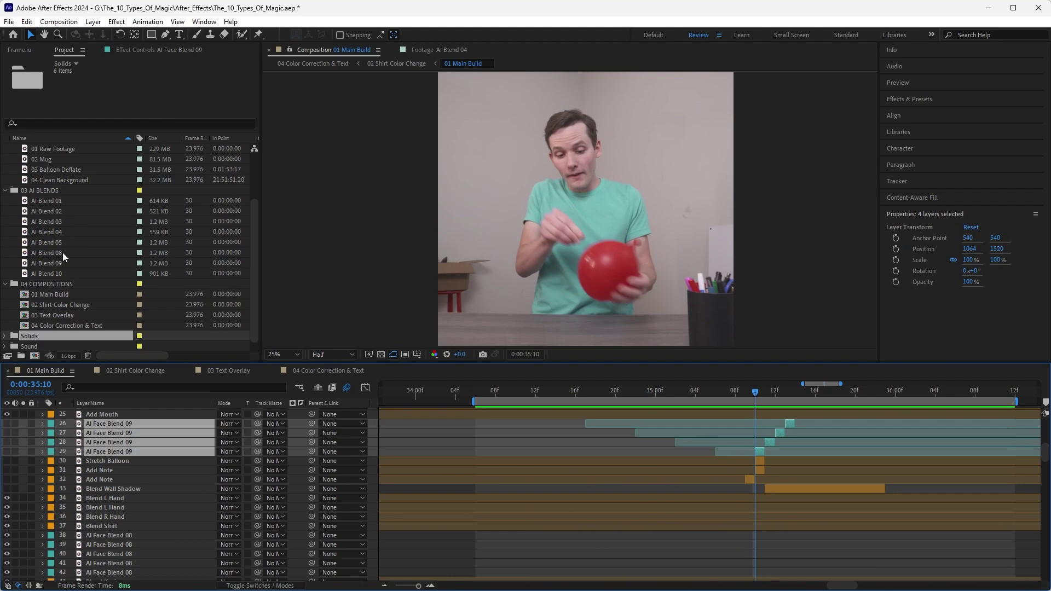
pyautogui.doubleClick(43, 262)
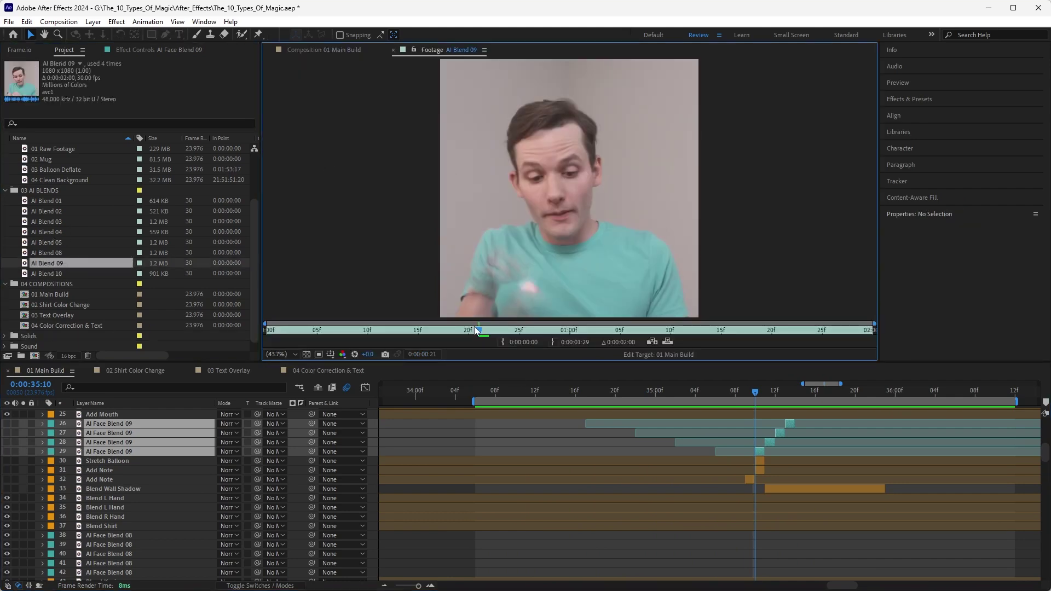
pyautogui.moveTo(474, 326); pyautogui.dragTo(264, 332)
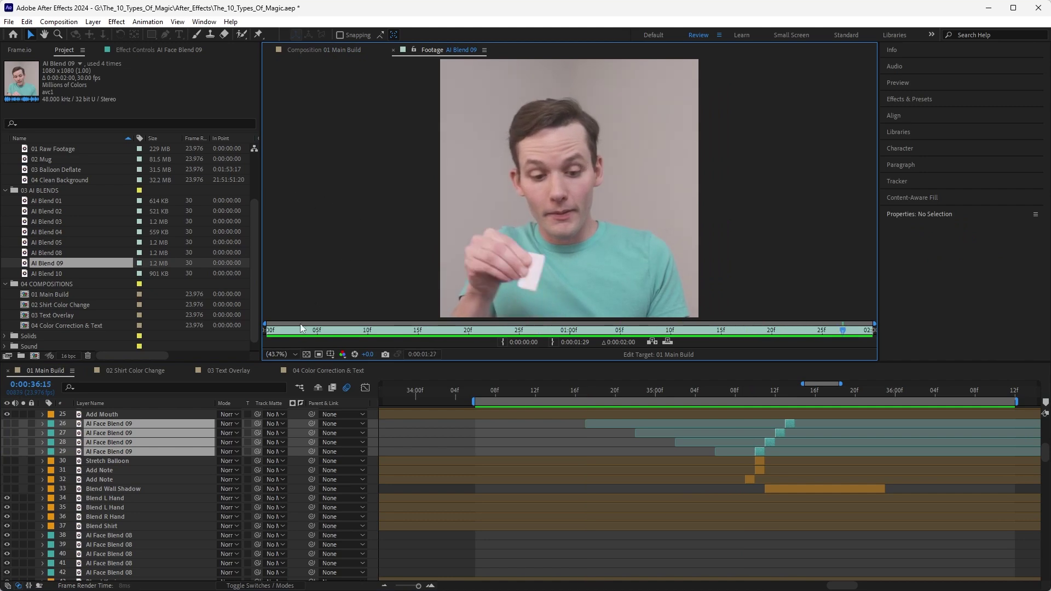
pyautogui.moveTo(301, 329); pyautogui.dragTo(734, 336)
pyautogui.moveTo(647, 330); pyautogui.dragTo(761, 334)
# Return to the 01 Main Build composition at 0:00:35:10 and make the four AI Face Blend 09 layers visible.
pyautogui.click(310, 50)
pyautogui.moveTo(778, 392); pyautogui.dragTo(745, 392)
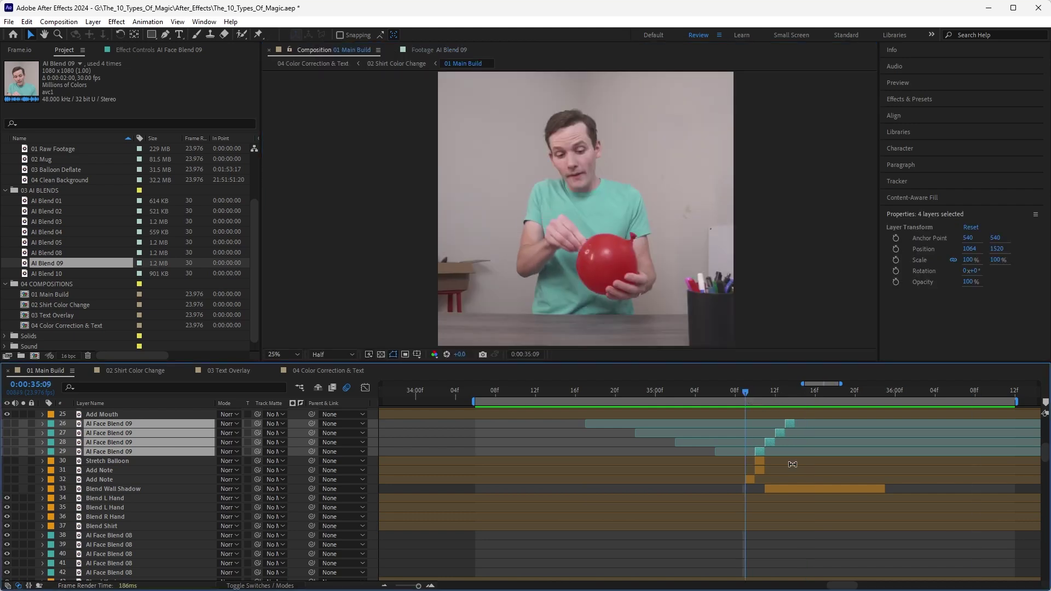
pyautogui.click(757, 397)
pyautogui.hotkey('ctrl', 'alt', 'shift', 'v')
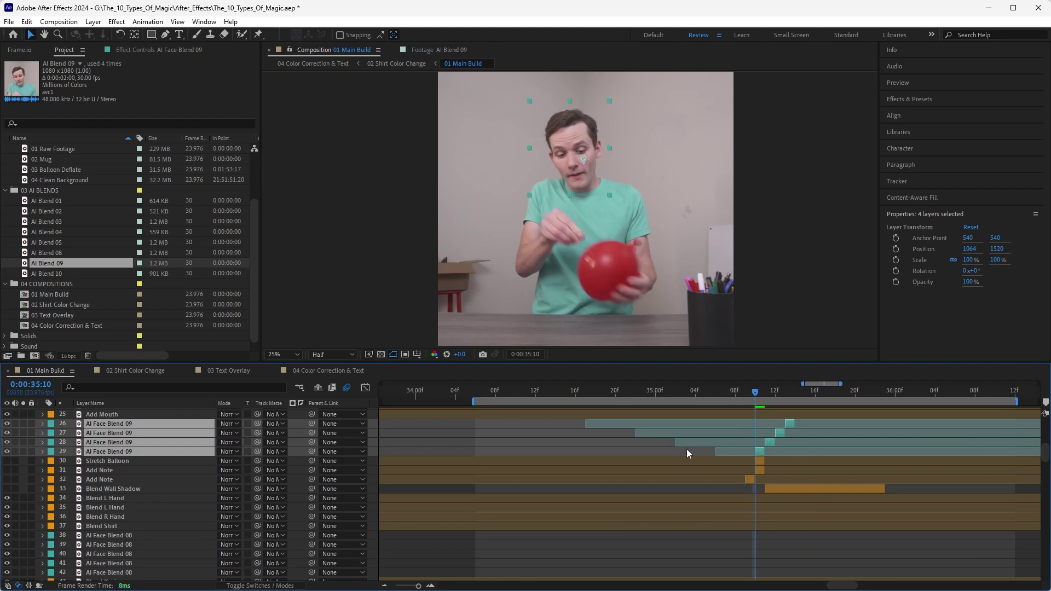
# Examine the face mask of each AI Face Blend 09 layer, one frame at a time from 0:00:35:10 to 0:00:35:13.
pyautogui.click(688, 452)
pyautogui.click(761, 453)
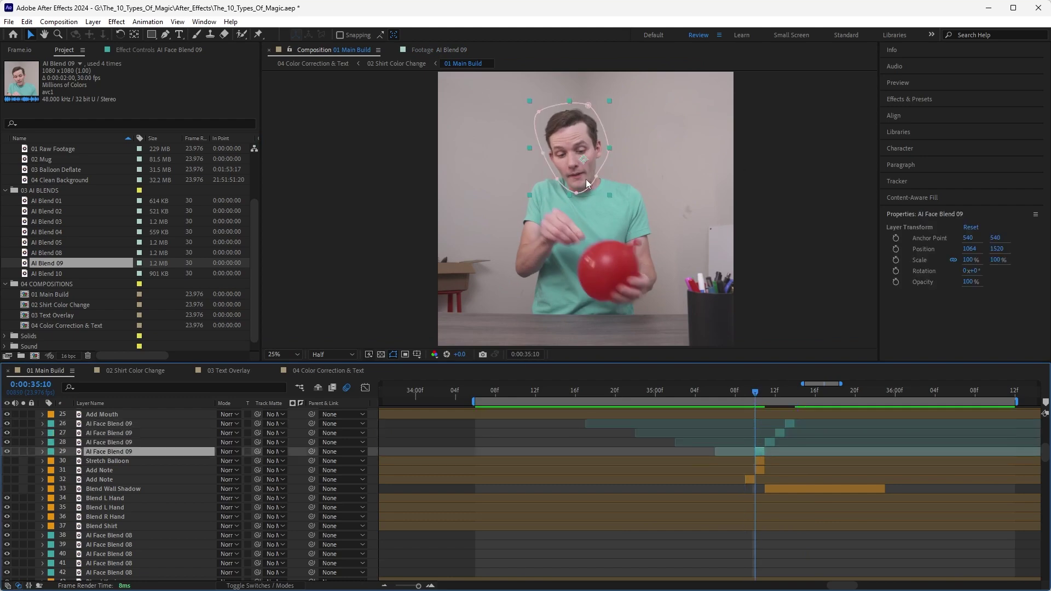
pyautogui.press('pagedown')
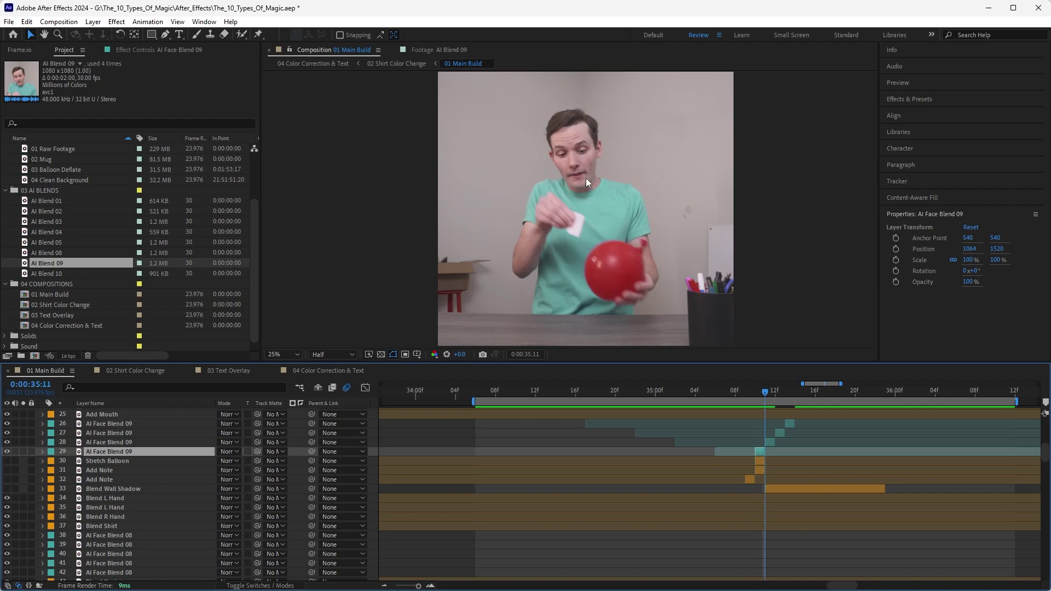
pyautogui.click(774, 442)
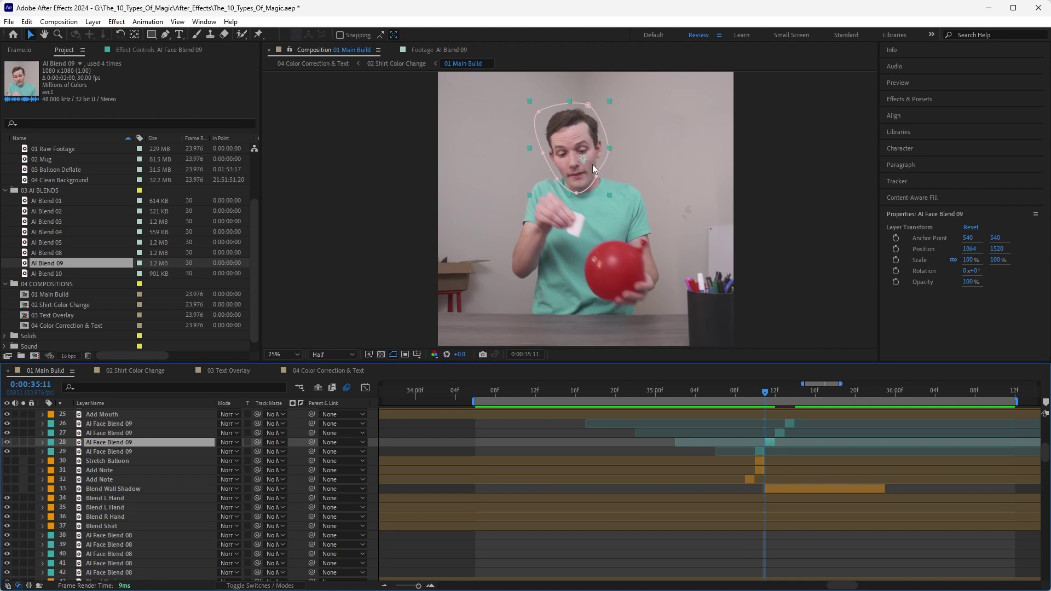
pyautogui.press('pagedown')
pyautogui.click(780, 434)
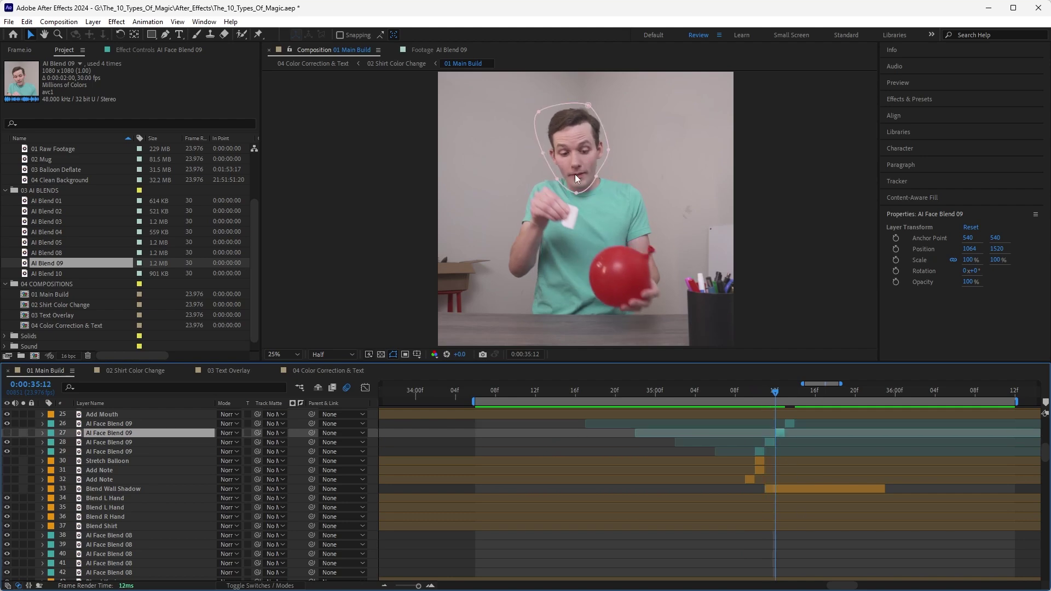
pyautogui.press('pagedown')
pyautogui.click(792, 423)
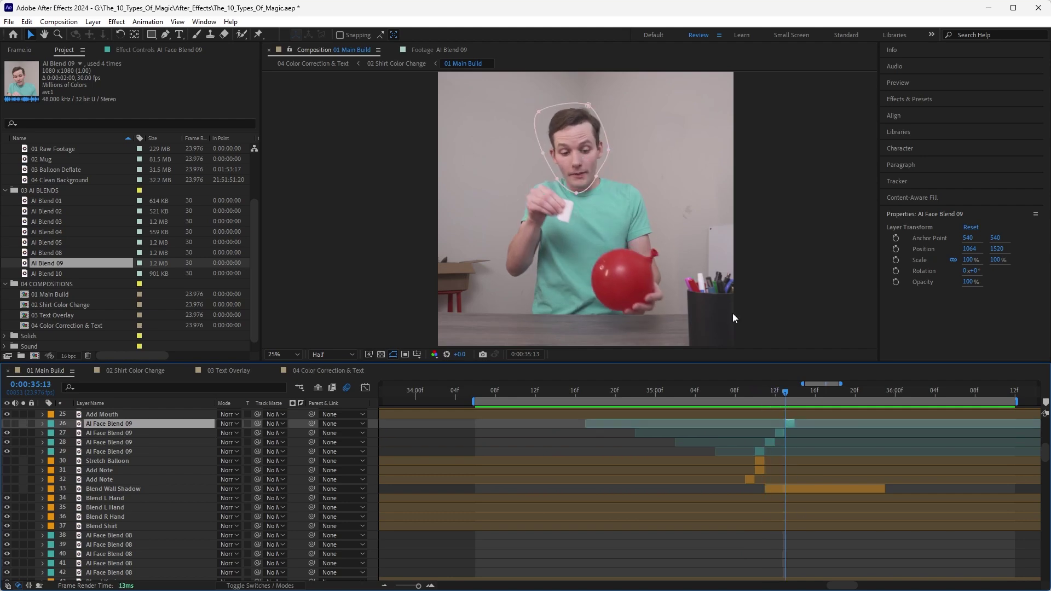
# Preview the shot with the face blends from 0:00:34:13.
pyautogui.click(602, 153)
pyautogui.moveTo(780, 397); pyautogui.dragTo(546, 392)
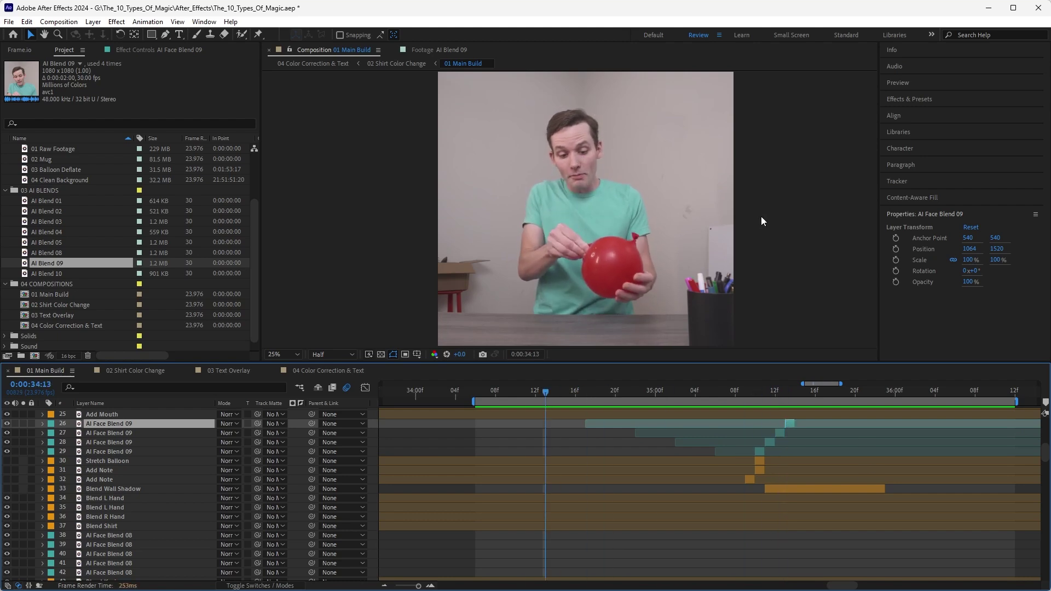
pyautogui.press('space')
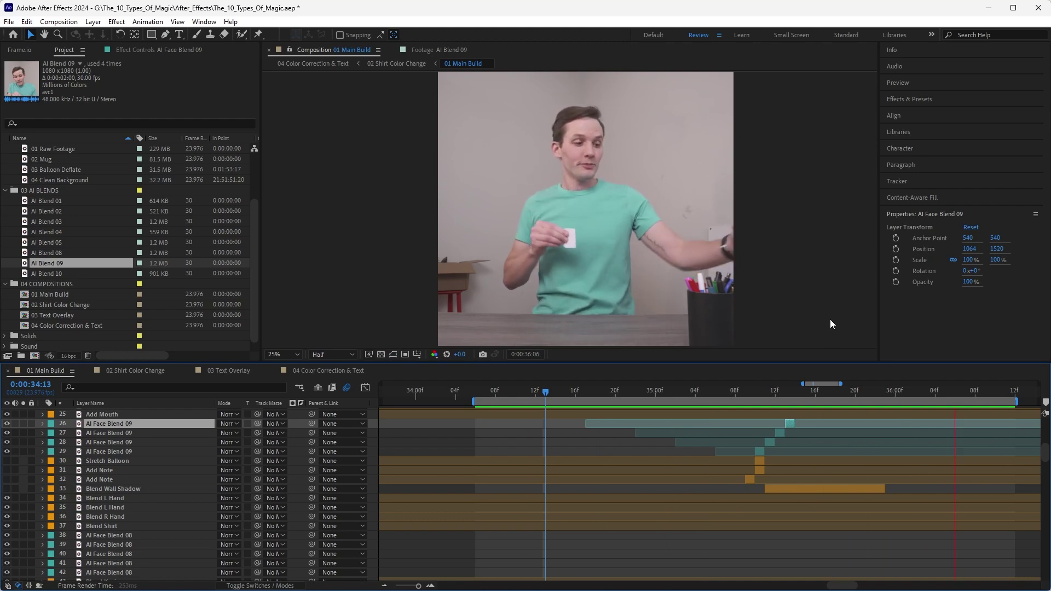
pyautogui.press('space')
# Compare playback of the cut with the four AI Face Blend 09 layers hidden and shown, ending at 0:00:35:10.
pyautogui.keyDown('shift'); pyautogui.click(759, 452); pyautogui.keyUp('shift')
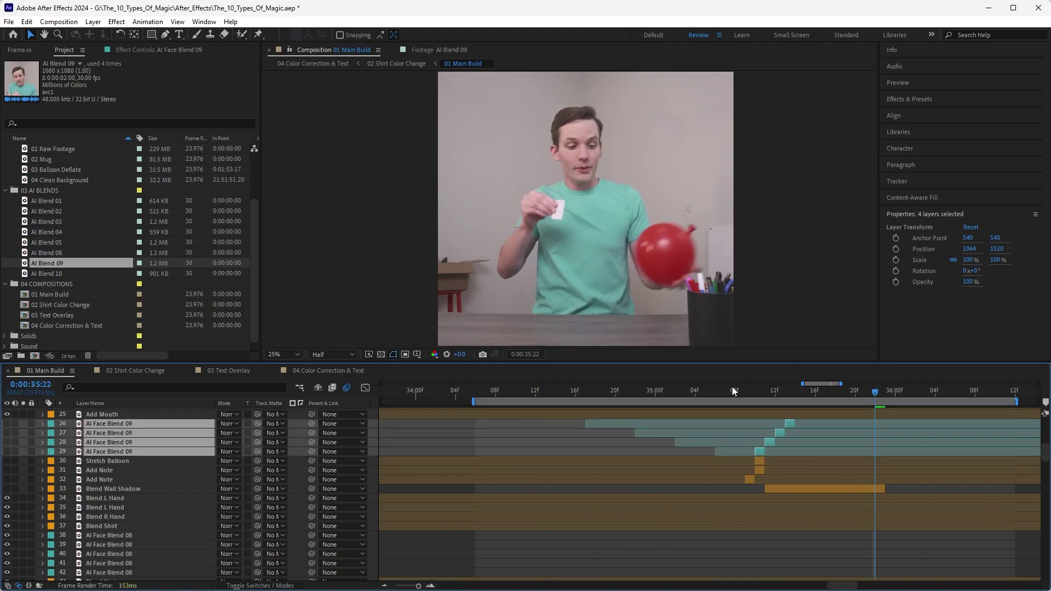
pyautogui.moveTo(732, 390); pyautogui.dragTo(696, 387)
pyautogui.press('space')
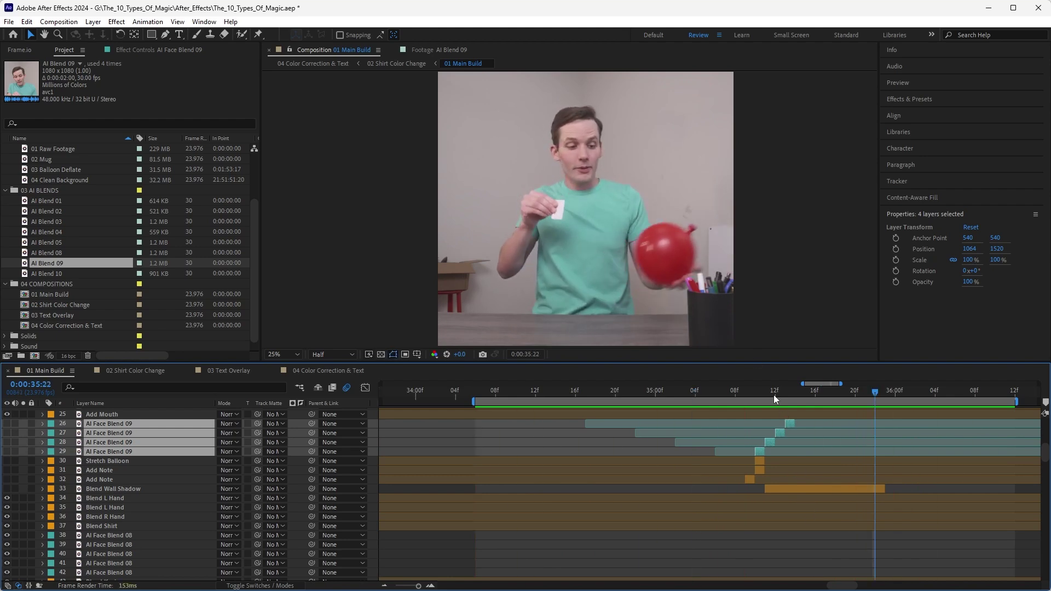
pyautogui.click(745, 391)
pyautogui.press('space')
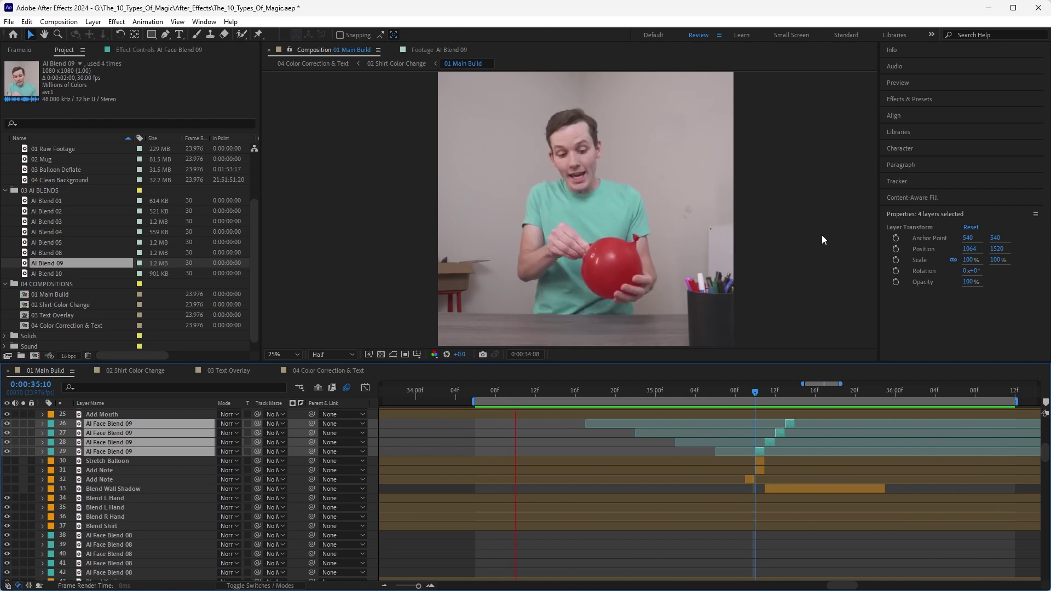
pyautogui.click(755, 390)
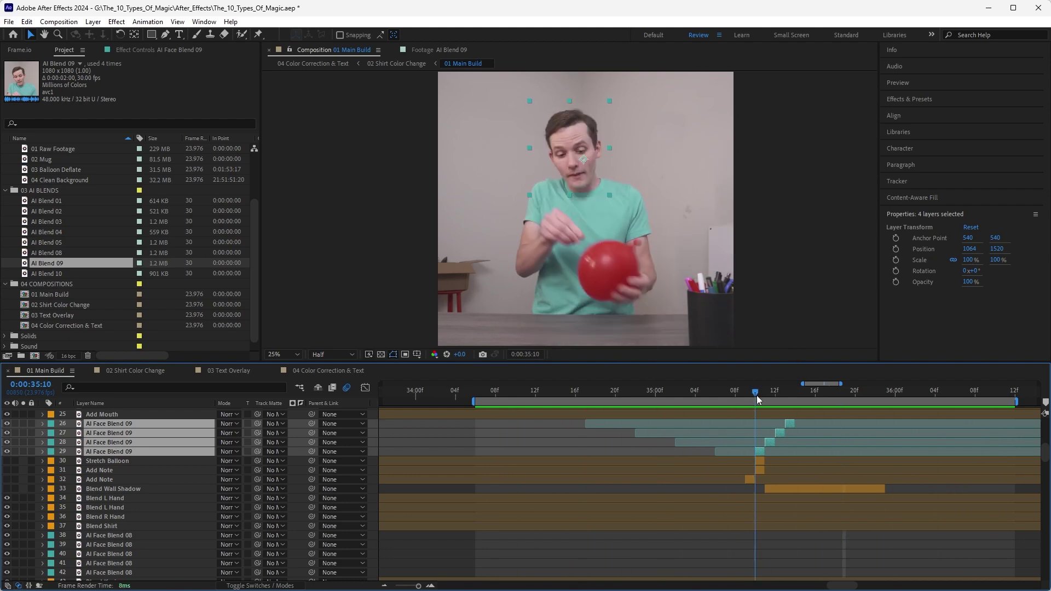
# Select the two Add Note layers and examine the hand at 0:00:35:10 and one frame earlier, with the note shown and hidden.
pyautogui.click(105, 472)
pyautogui.keyDown('shift'); pyautogui.click(100, 479); pyautogui.keyUp('shift')
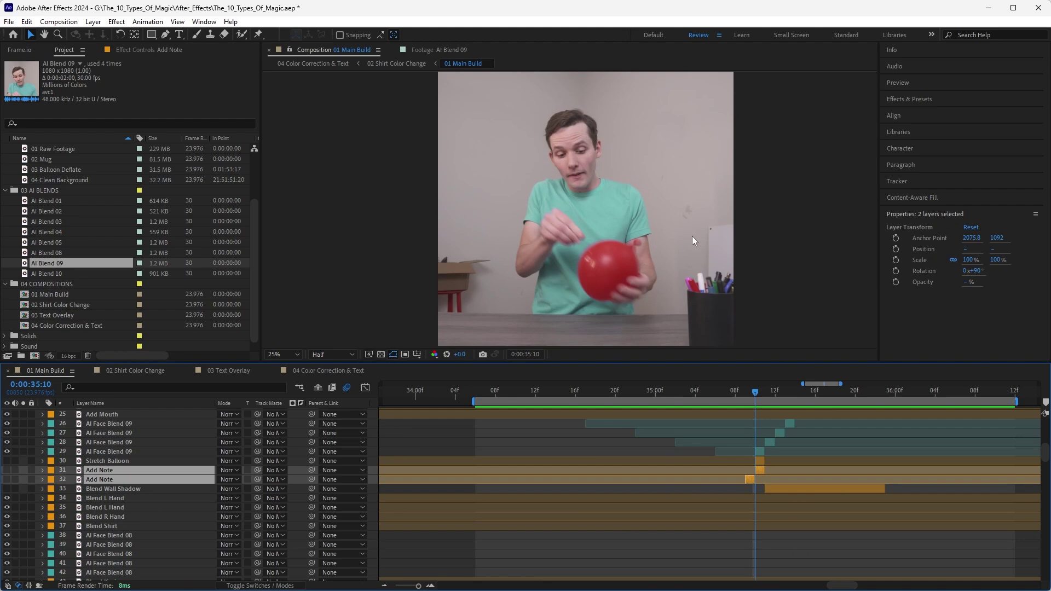
pyautogui.scroll(2, 692, 235)
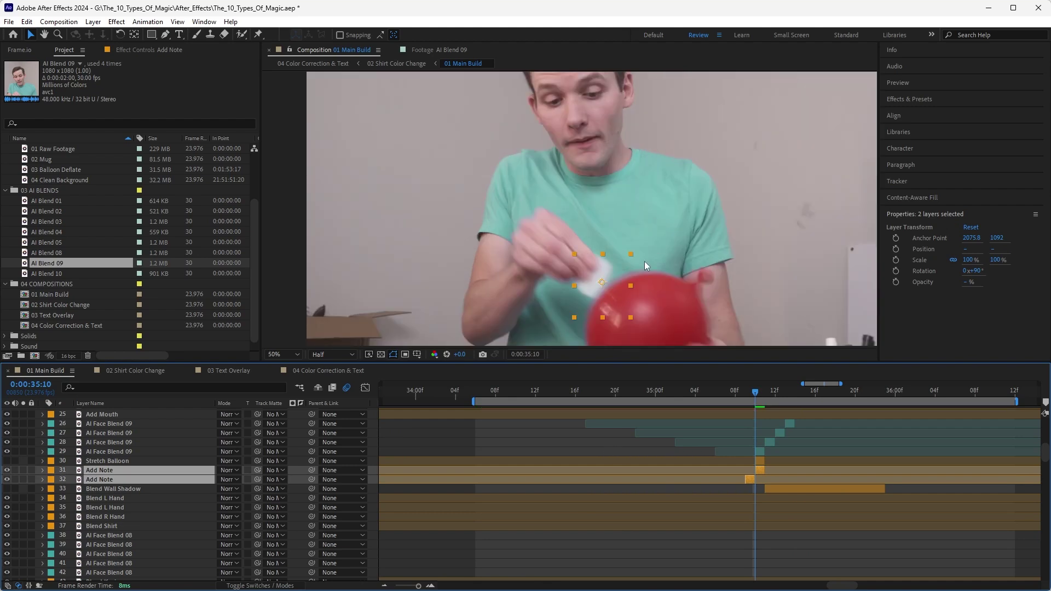
pyautogui.scroll(2, 635, 230)
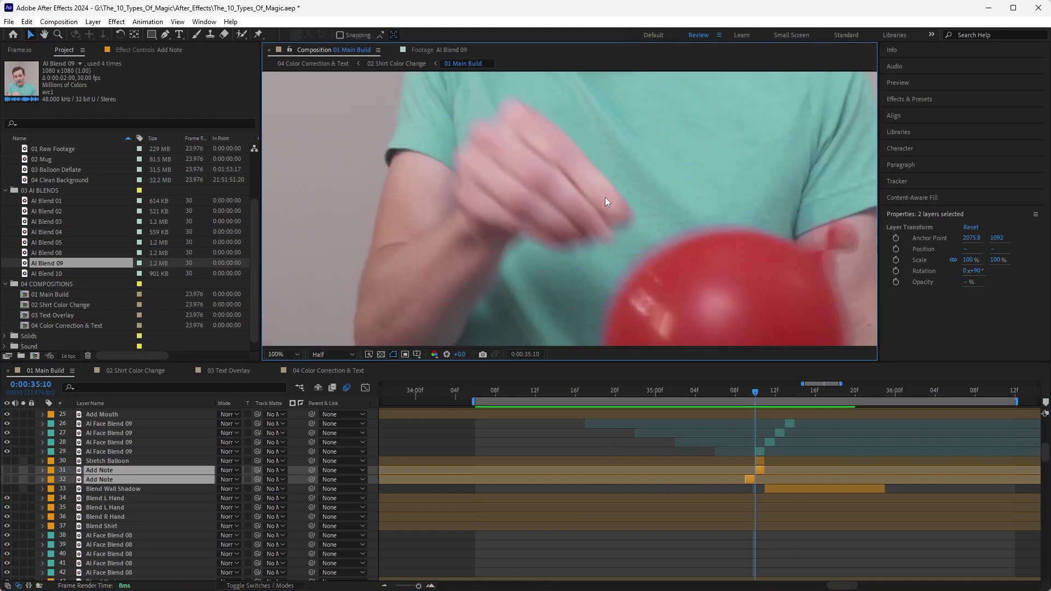
pyautogui.press('pageup')
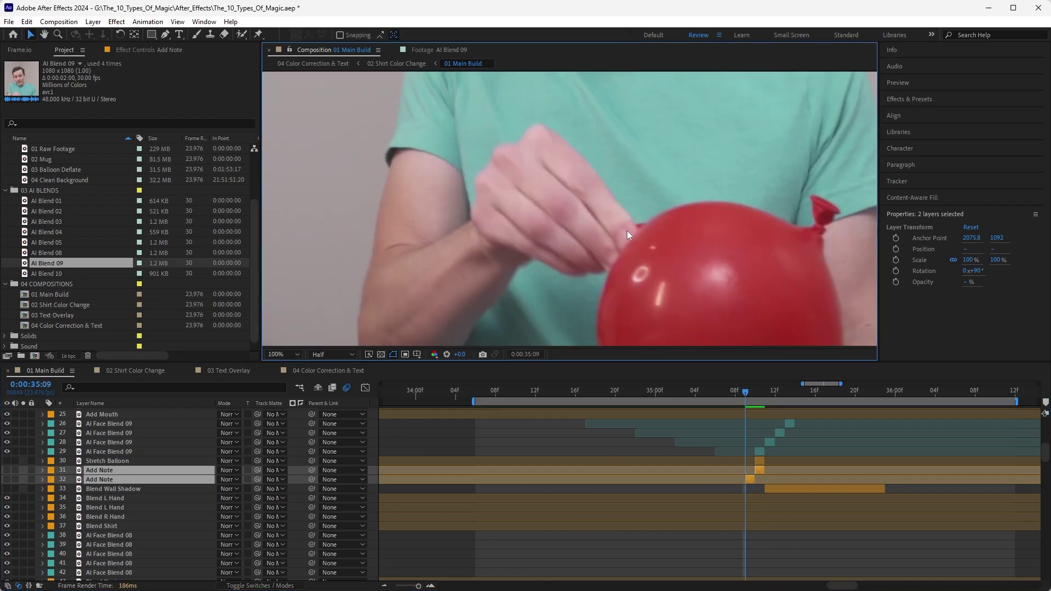
# Make the two Add Note layers visible, checking the note patch frame by frame from 0:00:35:08 to 0:00:35:10.
pyautogui.hotkey('ctrl', 'alt', 'shift', 'v')
pyautogui.hotkey('ctrl', 'alt', 'shift', 'v')
pyautogui.hotkey('ctrl', 'alt', 'shift', 'v')
pyautogui.hotkey('ctrl', 'alt', 'shift', 'v')
pyautogui.hotkey('ctrl', 'alt', 'shift', 'v')
pyautogui.press('pageup')
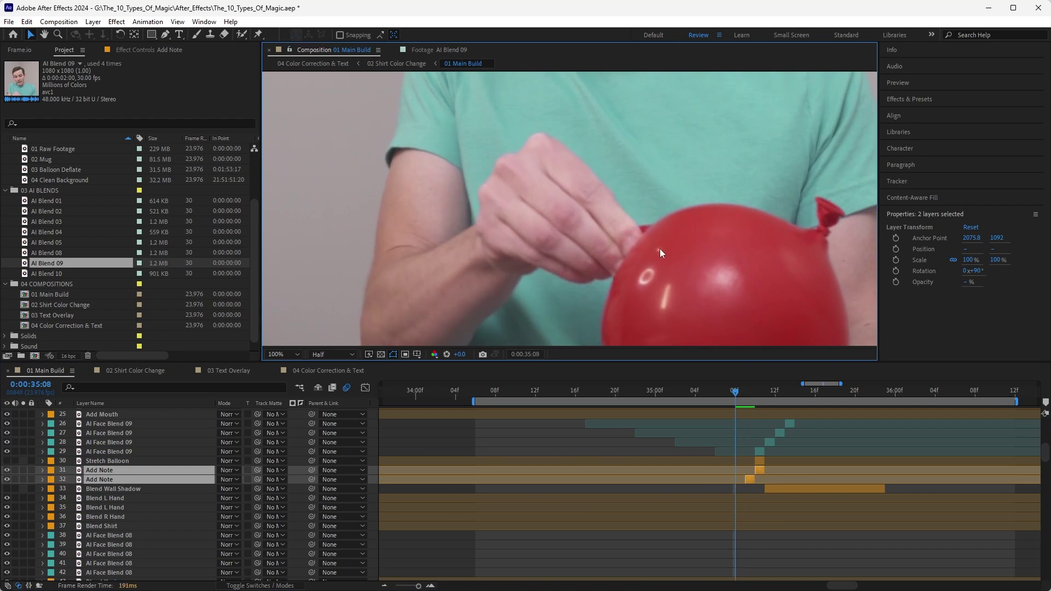
pyautogui.press('pagedown')
pyautogui.press('pagedown')
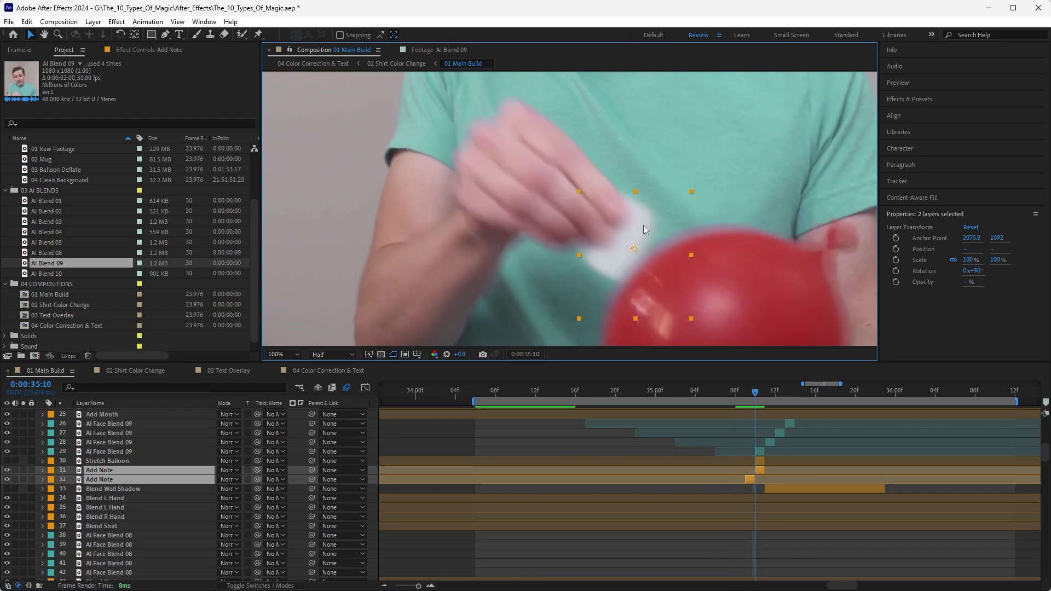
# Preview the full shot with the added note from 0:00:35:07.
pyautogui.scroll(-4, 643, 225)
pyautogui.click(726, 398)
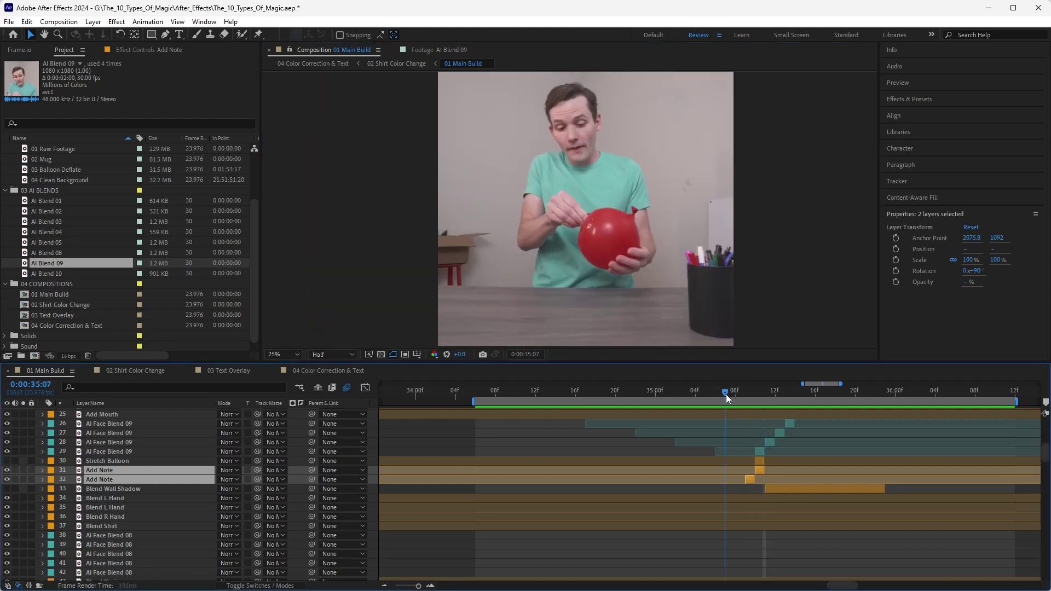
pyautogui.press('space')
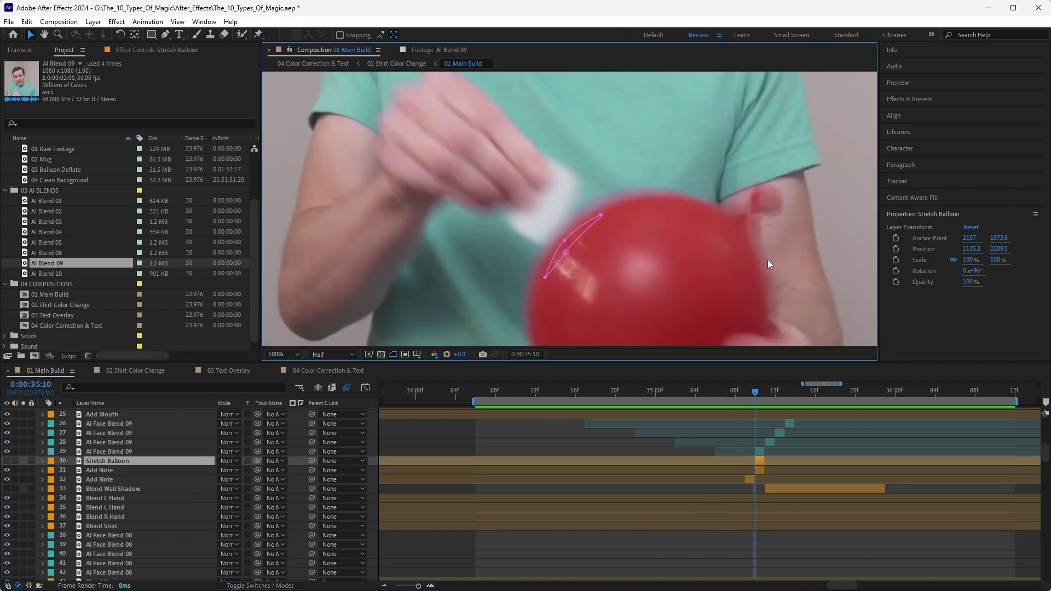
# Make the Stretch Balloon layer visible, comparing the balloon edge at 0:00:35:09 and 0:00:35:10 with the patch hidden and shown.
pyautogui.click(766, 458)
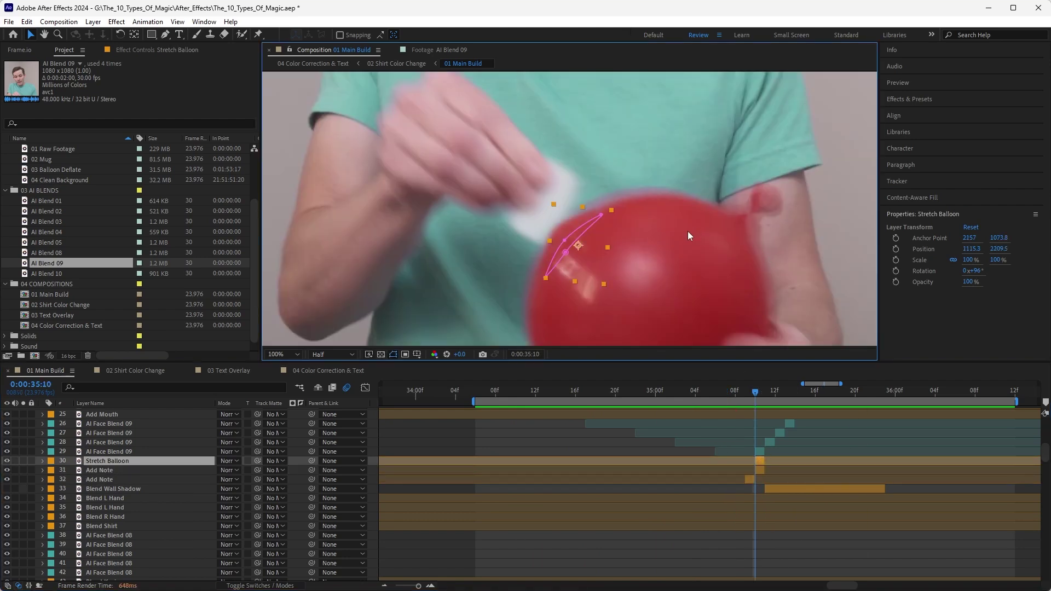
pyautogui.press('pageup')
pyautogui.press('pagedown')
pyautogui.hotkey('ctrl', 'alt', 'shift', 'v')
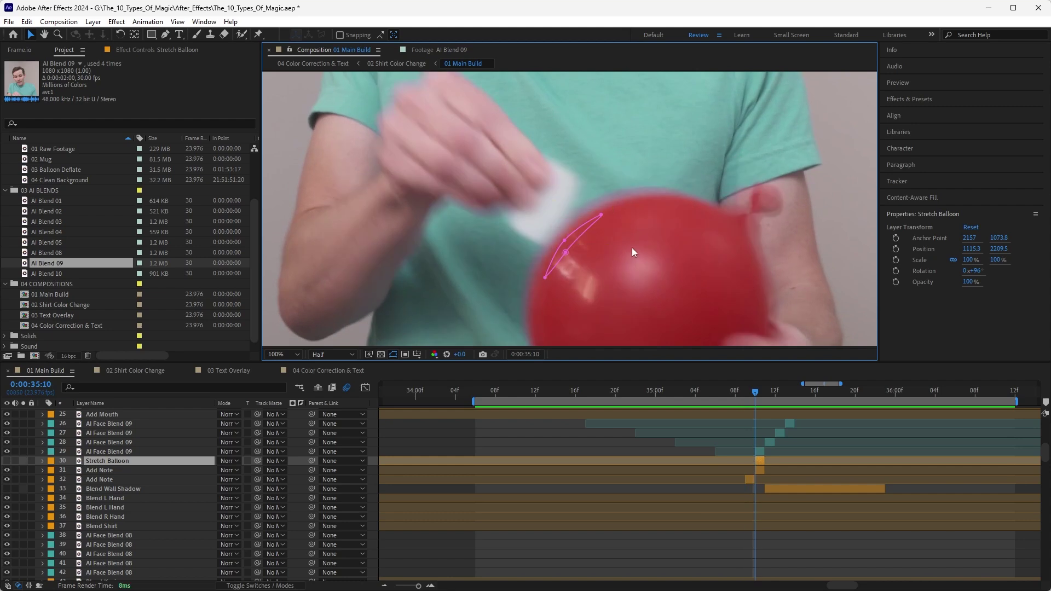
pyautogui.click(632, 250)
pyautogui.click(586, 220)
pyautogui.press('pageup')
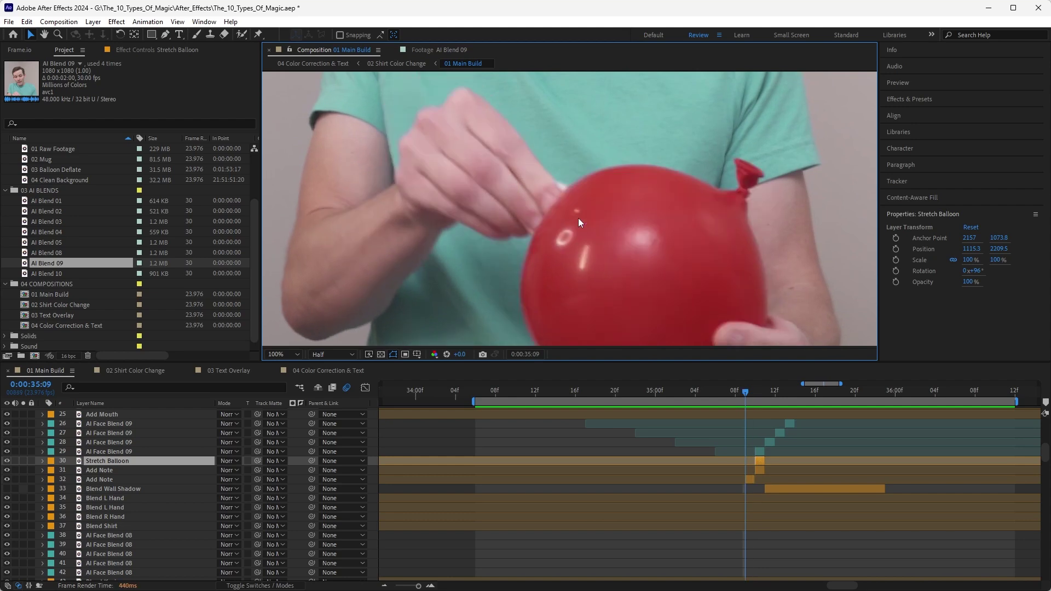
pyautogui.press('pagedown')
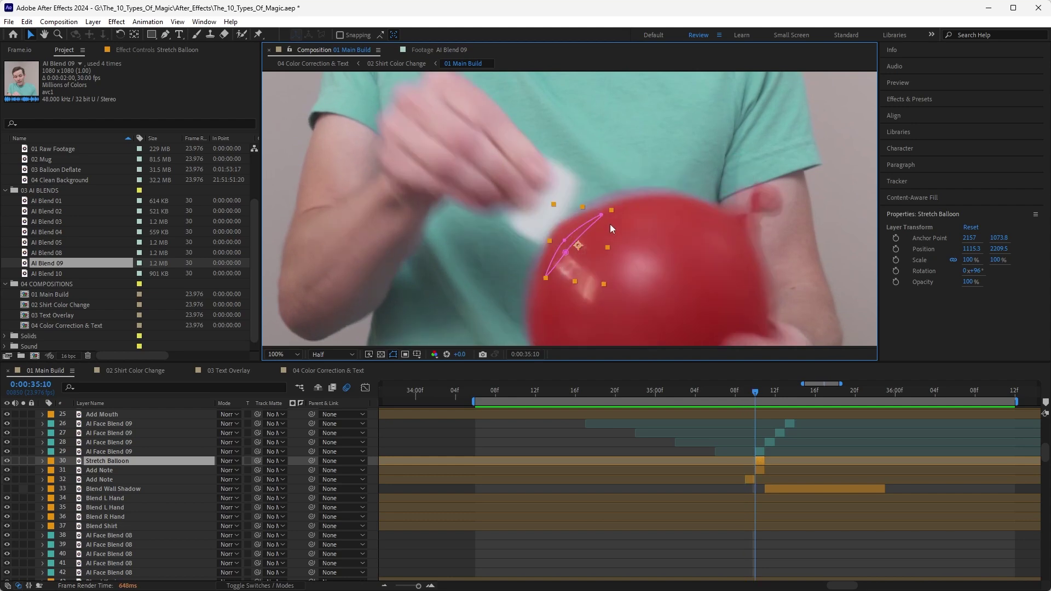
# Preview the full shot with the Stretch Balloon patch shown.
pyautogui.hscroll(2, 642, 225)
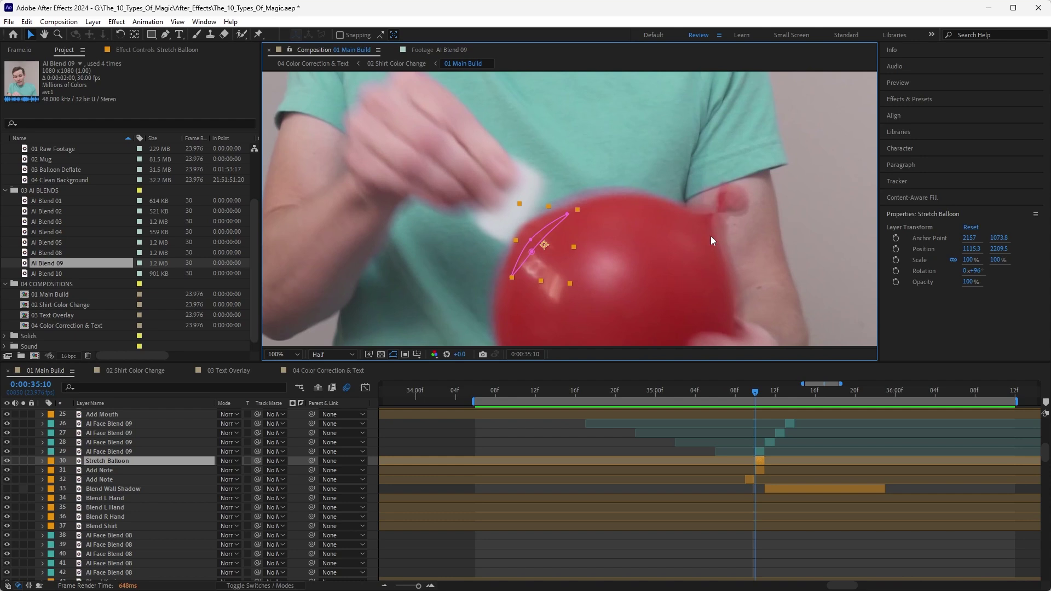
pyautogui.scroll(-3, 704, 228)
pyautogui.press('space')
# Select the Blend Wall Shadow layer at 0:00:35:11 and play the shot from 0:00:35:08 with that layer hidden.
pyautogui.click(753, 390)
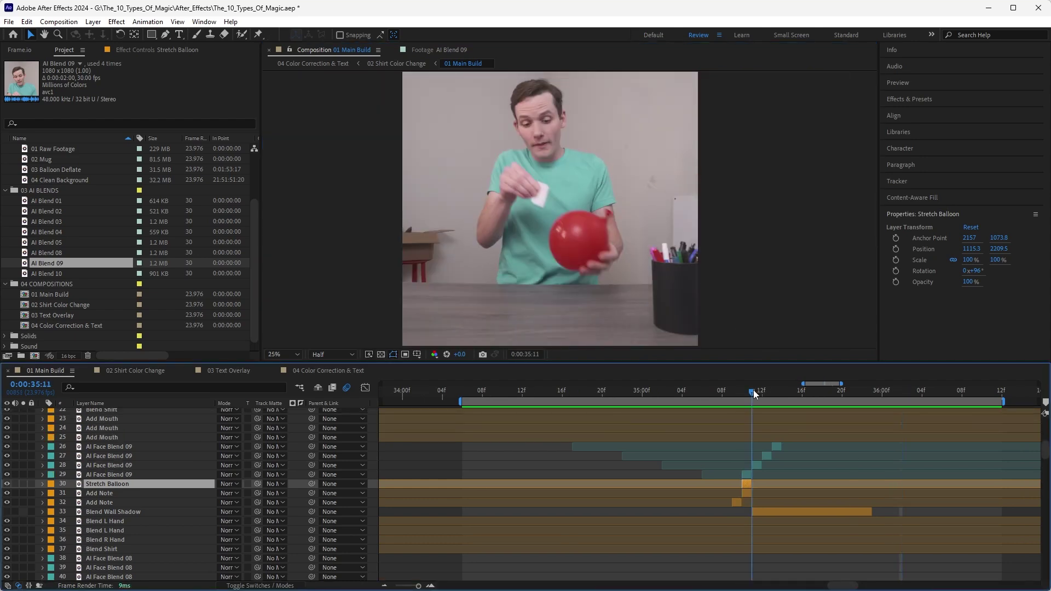
pyautogui.click(781, 512)
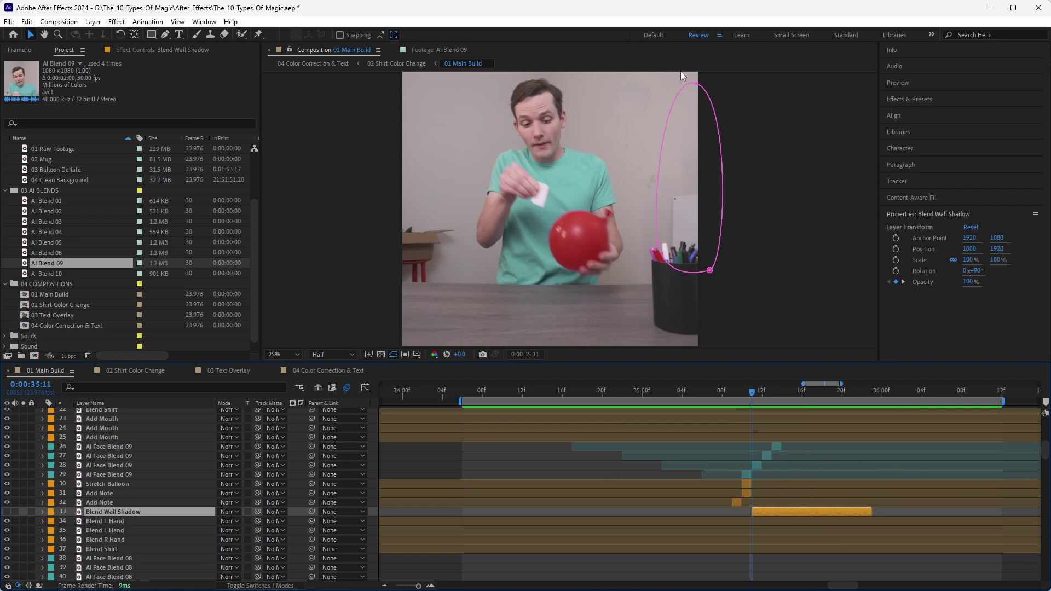
pyautogui.moveTo(744, 393); pyautogui.dragTo(721, 406)
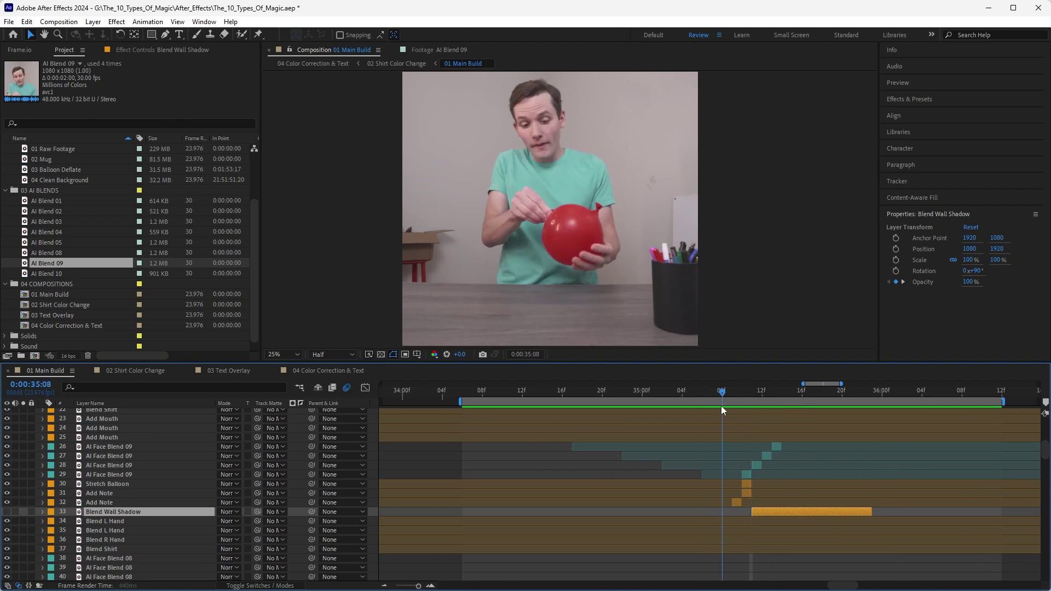
pyautogui.scroll(2, 680, 182)
pyautogui.press('space')
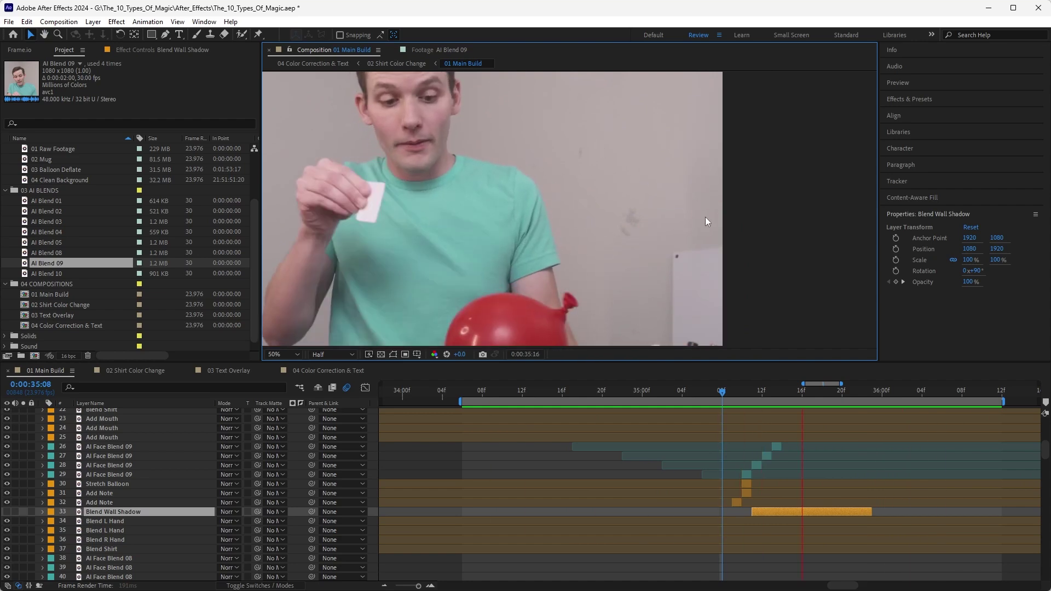
# Examine the wall shadow one frame at a time from 0:00:35:09 to 0:00:35:12 with Blend Wall Shadow hidden.
pyautogui.press('space')
pyautogui.moveTo(795, 398)
pyautogui.mouseDown()
pyautogui.moveTo(781, 399)
pyautogui.moveTo(805, 403)
pyautogui.moveTo(734, 396)
pyautogui.moveTo(772, 408)
pyautogui.moveTo(753, 392)
pyautogui.mouseUp()
pyautogui.click(797, 394)
pyautogui.press('pageup')
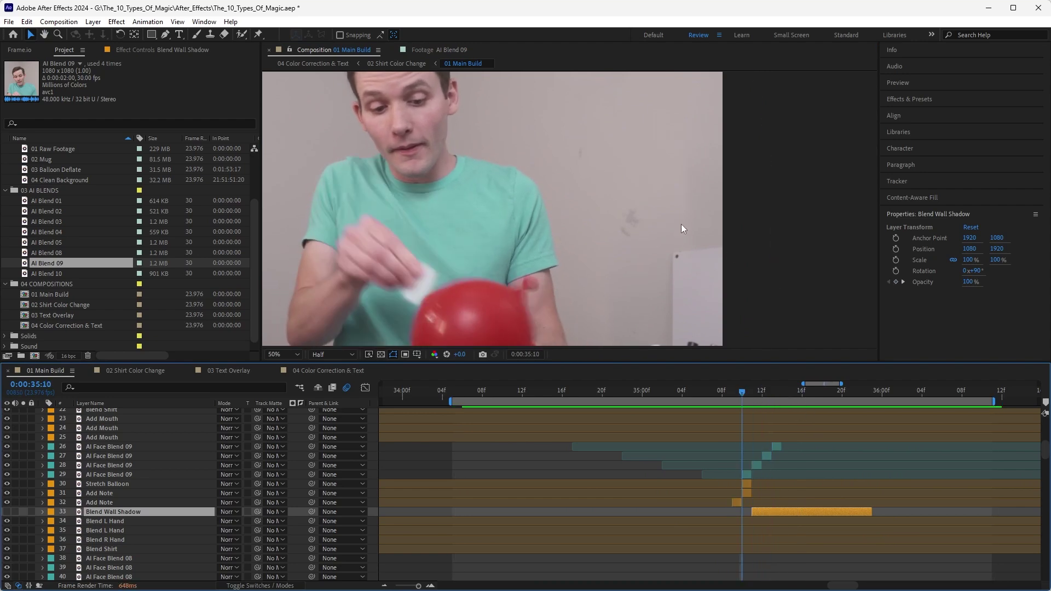
pyautogui.press('pagedown')
pyautogui.press('pageup')
pyautogui.press('pageup')
pyautogui.press('pagedown')
pyautogui.press('pagedown')
pyautogui.press('pageup')
pyautogui.press('pagedown')
pyautogui.press('pagedown')
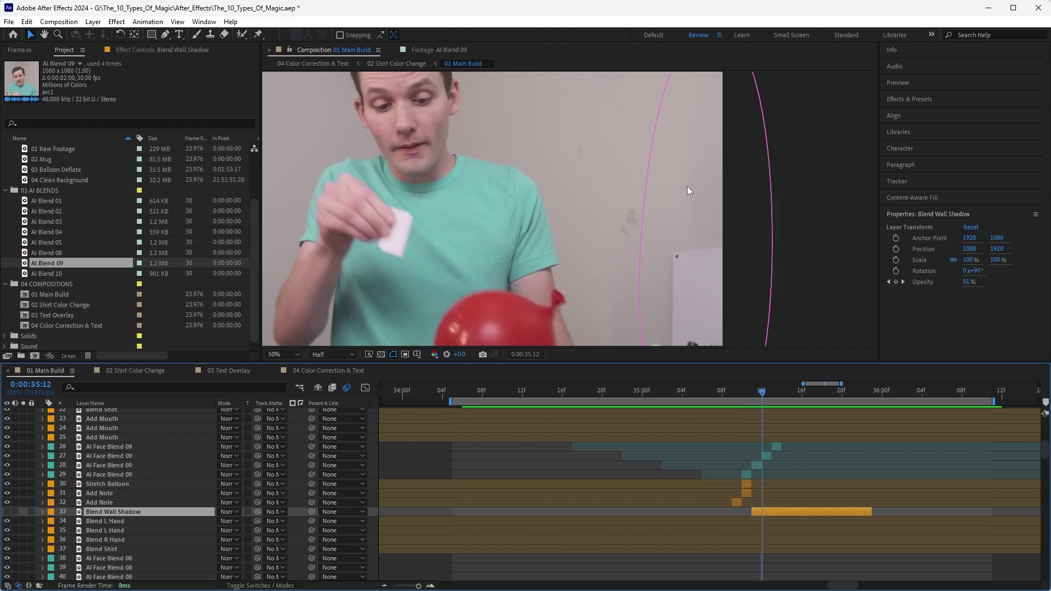
# Return to 0:00:35:11 and make the Blend Wall Shadow layer visible over the full shot.
pyautogui.click(675, 218)
pyautogui.moveTo(760, 397)
pyautogui.mouseDown()
pyautogui.moveTo(734, 403)
pyautogui.moveTo(813, 405)
pyautogui.moveTo(754, 417)
pyautogui.mouseUp()
pyautogui.scroll(-3, 753, 418)
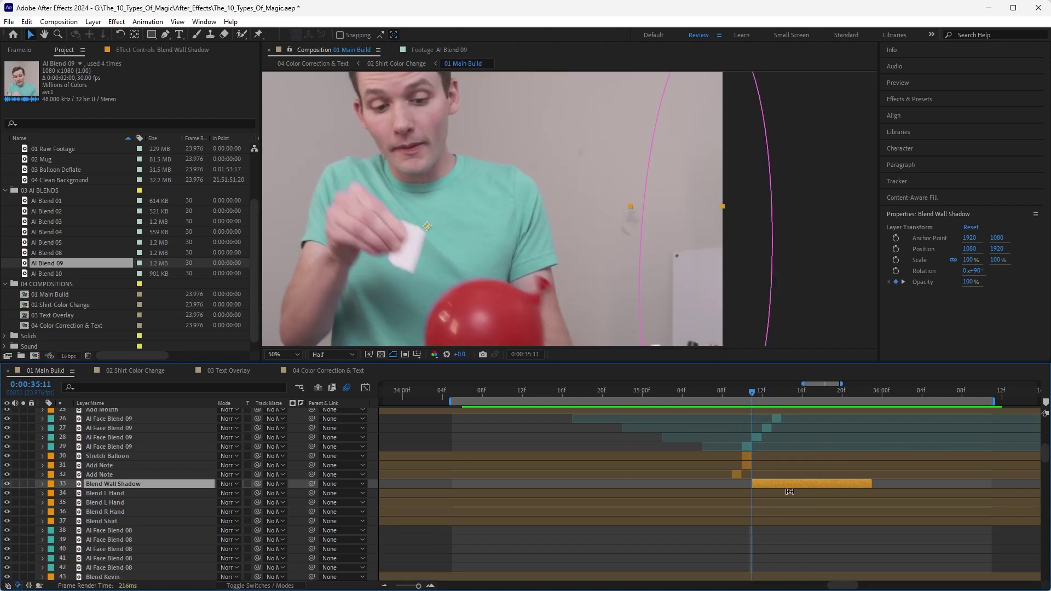
pyautogui.scroll(-2, 691, 201)
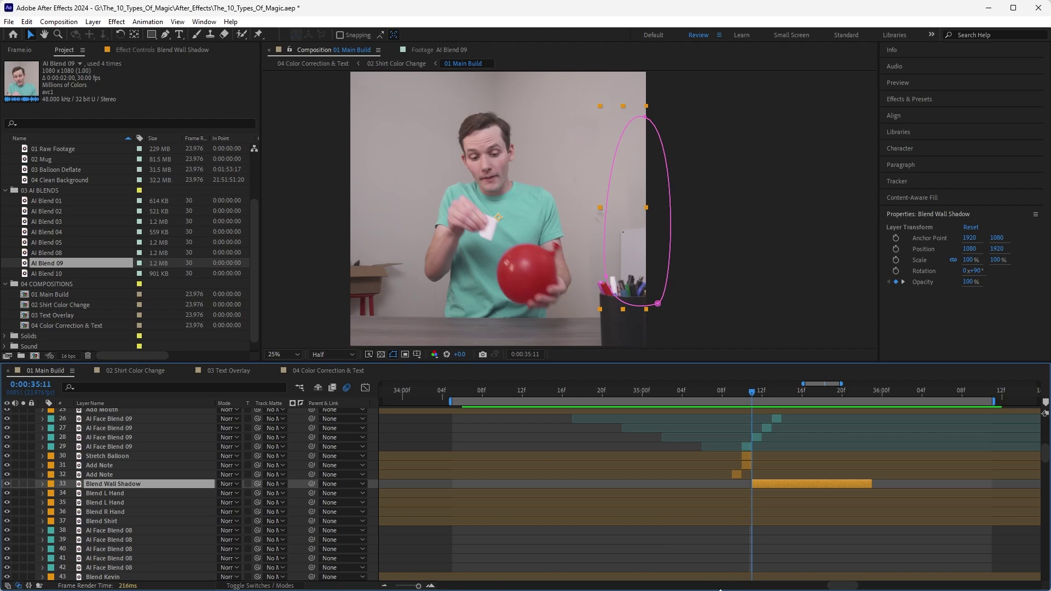
# Examine the opacity keyframes of the Blend Wall Shadow layer, scrub back to 0:00:35:08 and collapse its properties.
pyautogui.press('u')
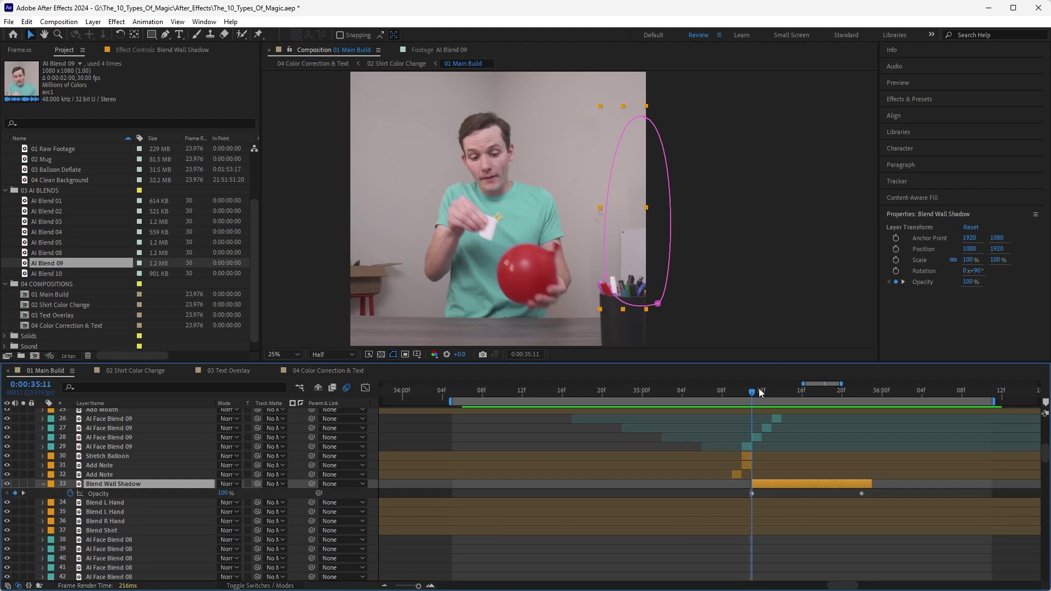
pyautogui.moveTo(759, 391); pyautogui.dragTo(721, 392)
pyautogui.press('u')
# Preview the shot with the wall shadow blend from 0:00:34:11, ending at 0:00:35:08.
pyautogui.scroll(1, 806, 474)
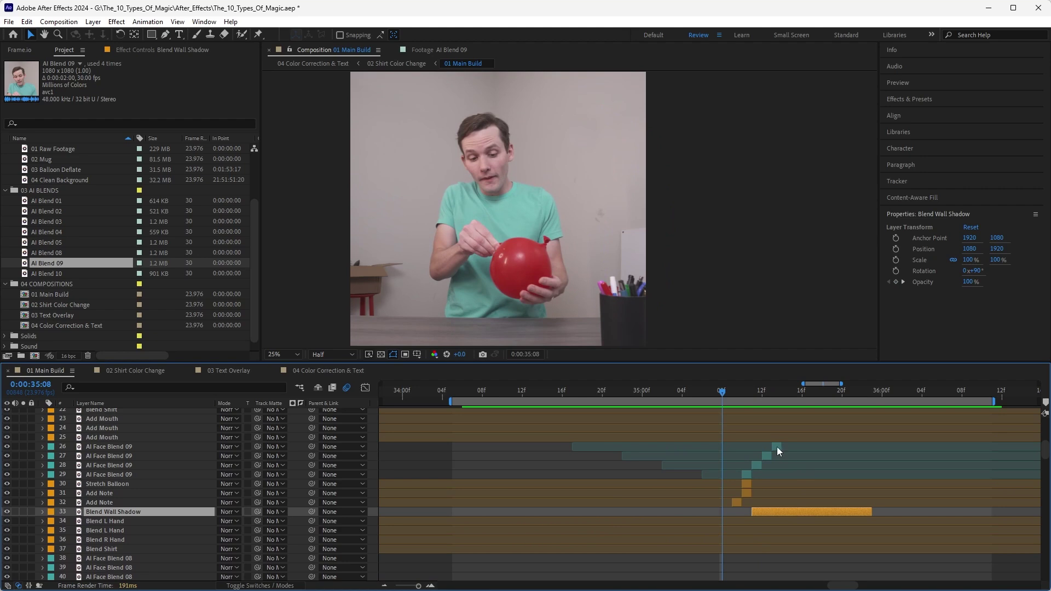
pyautogui.press('space')
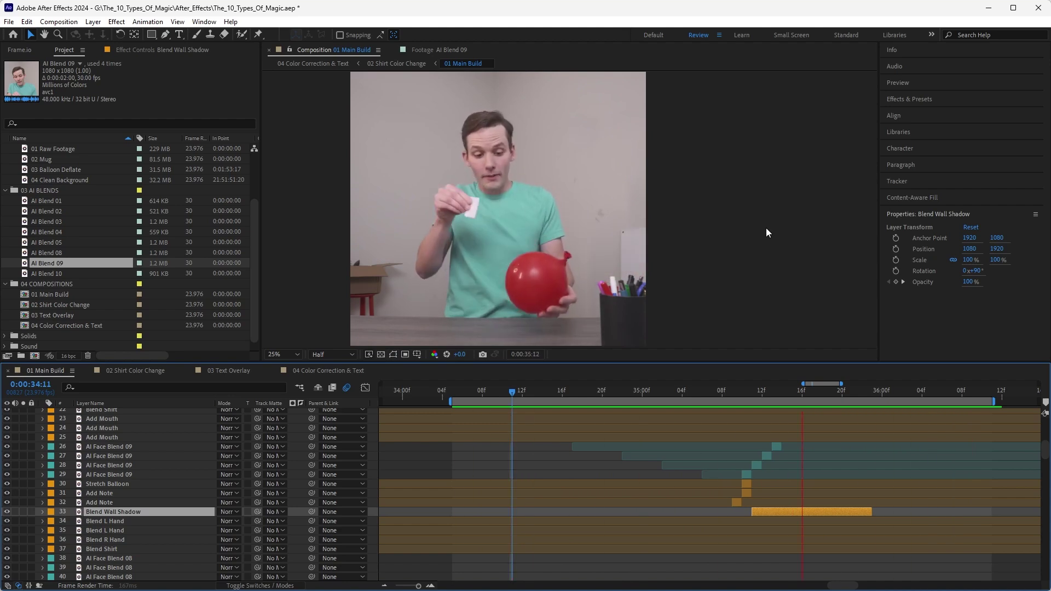
pyautogui.click(722, 395)
# Examine the finished cut one frame at a time between 0:00:35:09 and 0:00:35:12 with the wall shadow blend shown.
pyautogui.moveTo(712, 406); pyautogui.dragTo(752, 406)
pyautogui.moveTo(514, 246); pyautogui.dragTo(548, 244)
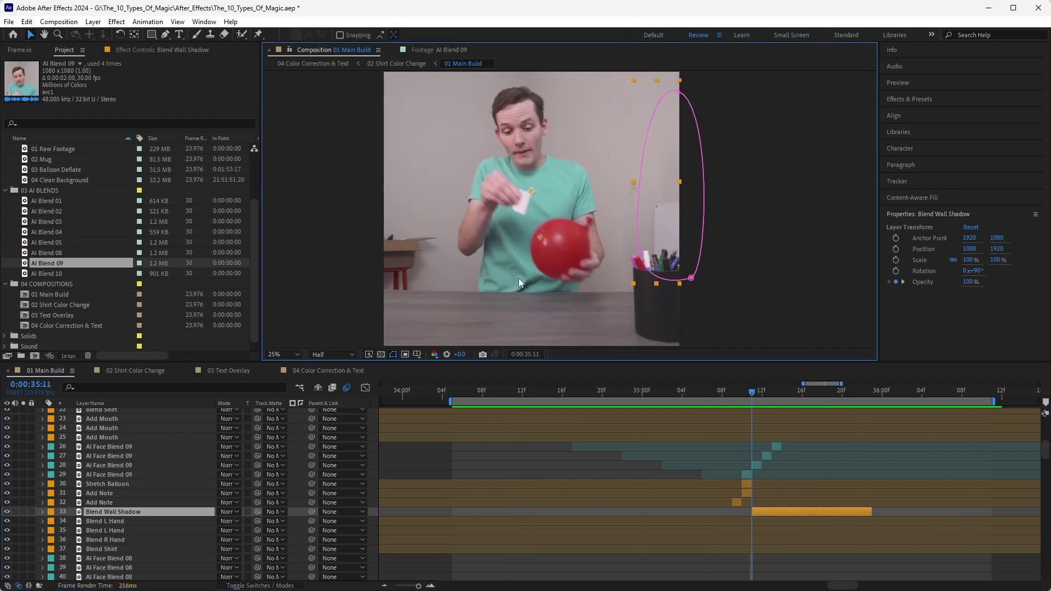
pyautogui.press('pageup')
pyautogui.press('pageup')
pyautogui.press('pagedown')
pyautogui.press('pagedown')
pyautogui.press('pagedown')
pyautogui.press('pagedown')
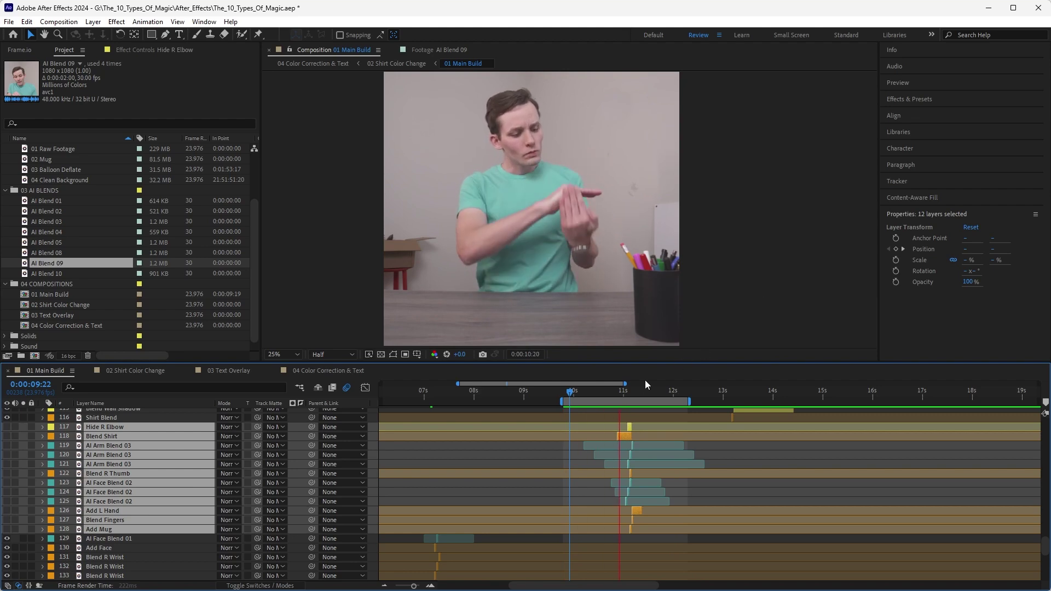
# Stop playback at 0:00:10:22 in the mug shot and make the three AI Face Blend 02 layers visible.
pyautogui.press('space')
pyautogui.click(742, 449)
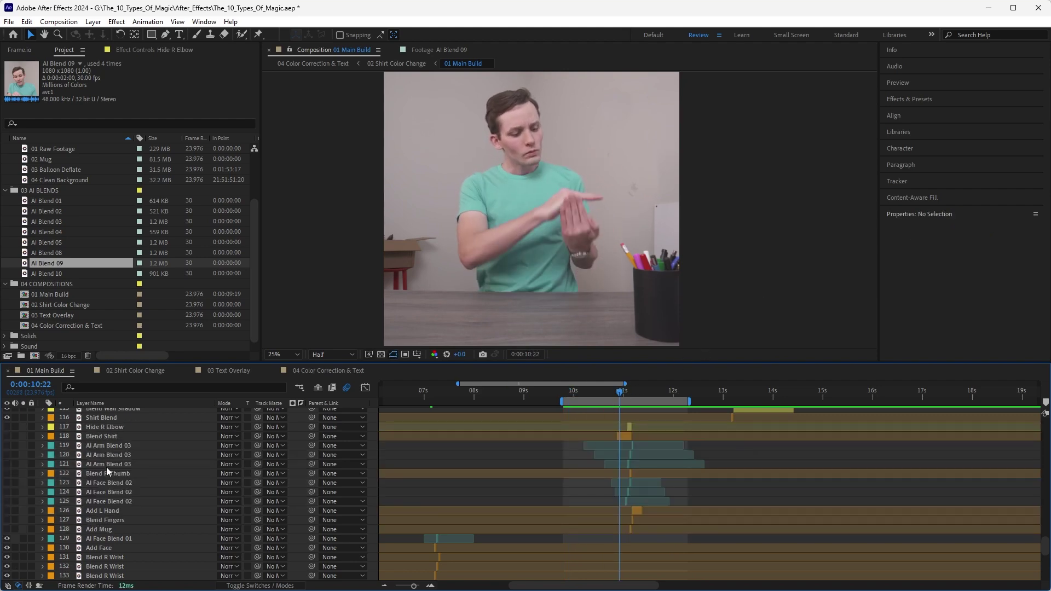
pyautogui.click(114, 483)
pyautogui.keyDown('shift'); pyautogui.click(123, 501); pyautogui.keyUp('shift')
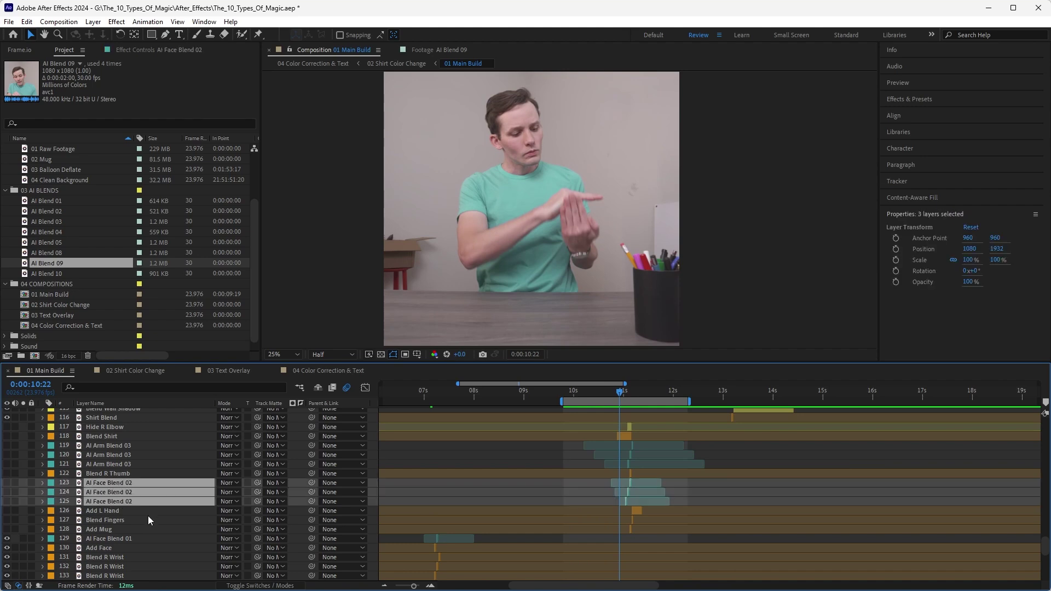
pyautogui.hotkey('ctrl', 'alt', 'shift', 'v')
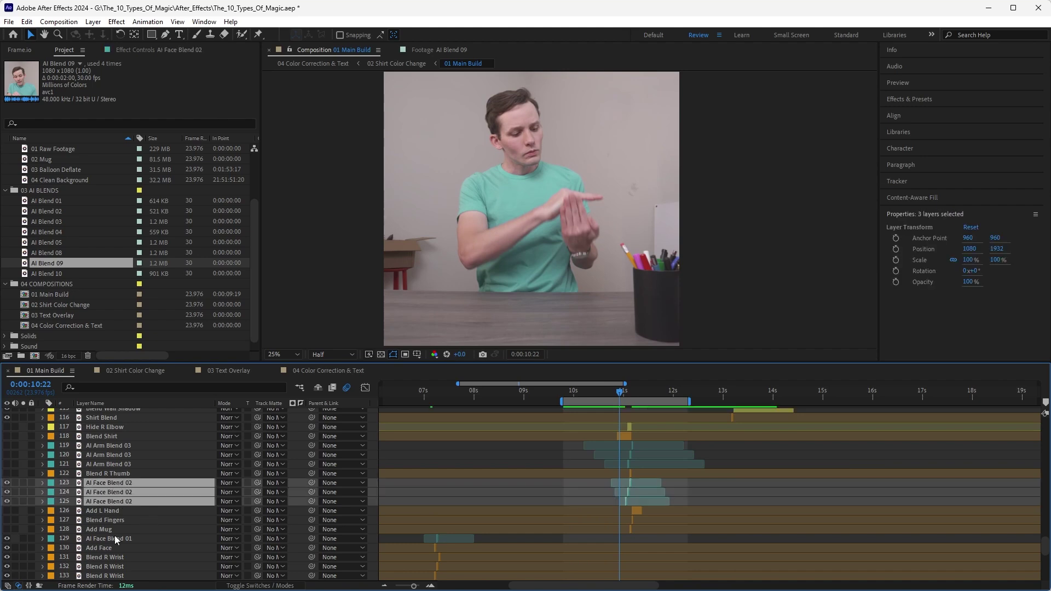
# Open the AI Blend 02 footage, scrub through its generated frames, and return to the 01 Main Build composition.
pyautogui.doubleClick(52, 212)
pyautogui.moveTo(380, 335); pyautogui.dragTo(306, 330)
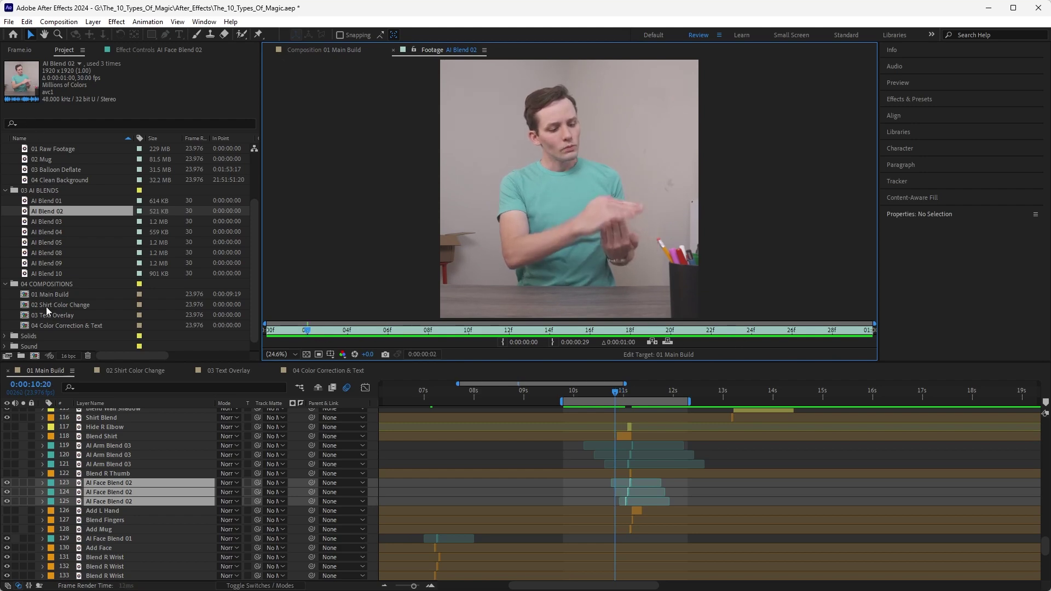
pyautogui.click(311, 50)
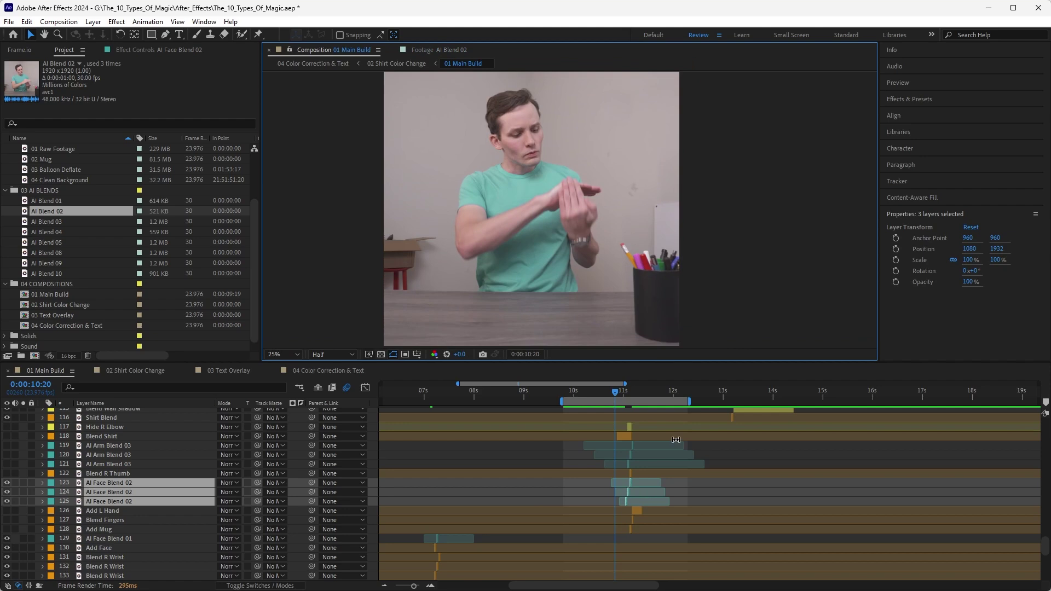
# Examine the mask of each AI Face Blend 02 layer, stepping back one frame at a time from 0:00:11:03.
pyautogui.moveTo(626, 400); pyautogui.dragTo(631, 400)
pyautogui.scroll(2, 523, 98)
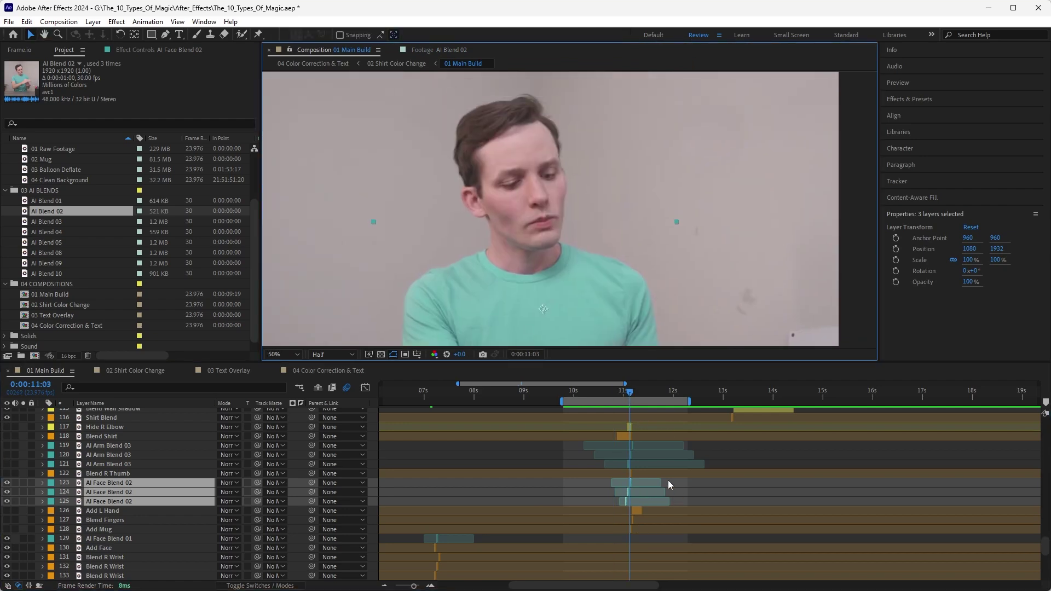
pyautogui.click(646, 509)
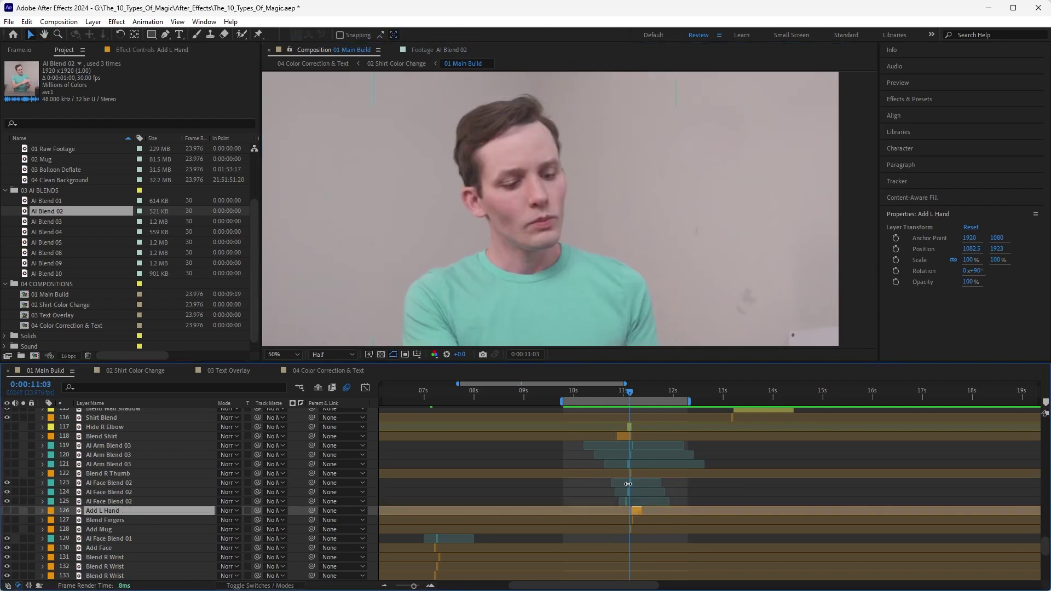
pyautogui.click(646, 487)
pyautogui.moveTo(564, 247); pyautogui.dragTo(581, 201)
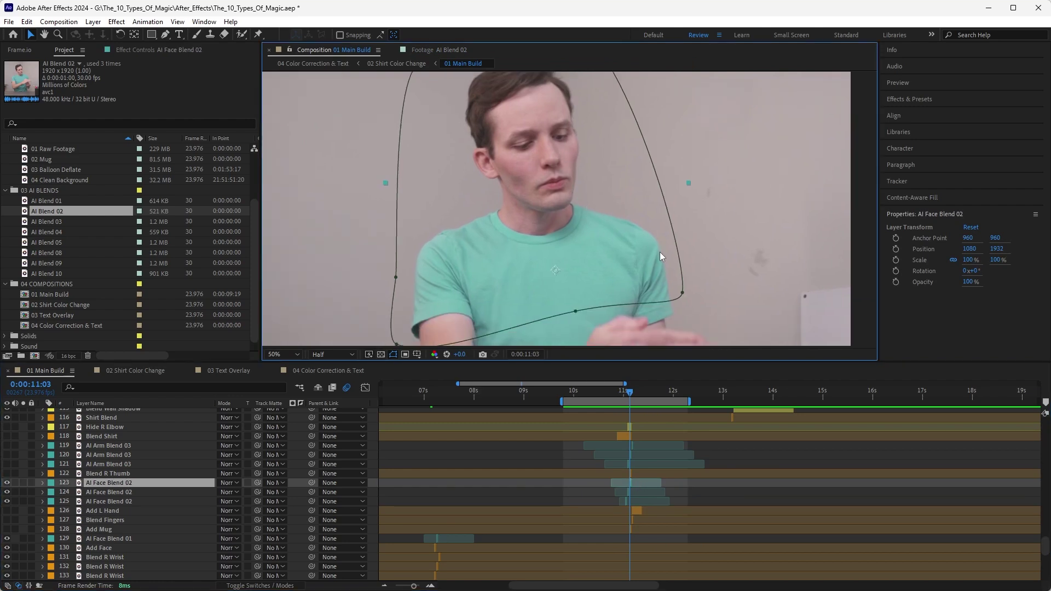
pyautogui.scroll(-2, 660, 256)
pyautogui.press('pageup')
pyautogui.click(637, 494)
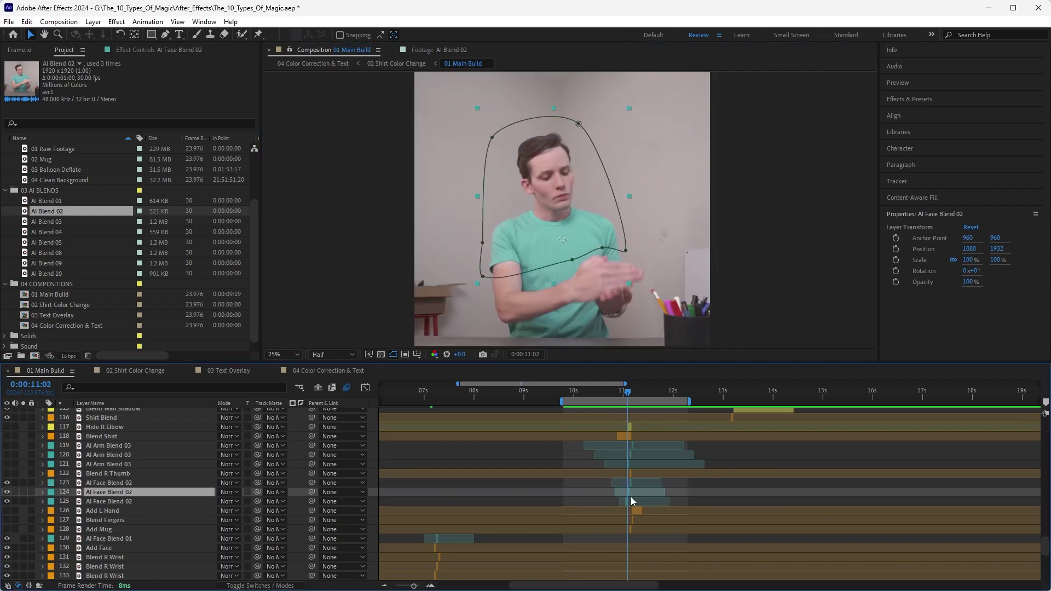
pyautogui.click(626, 504)
pyautogui.press('pageup')
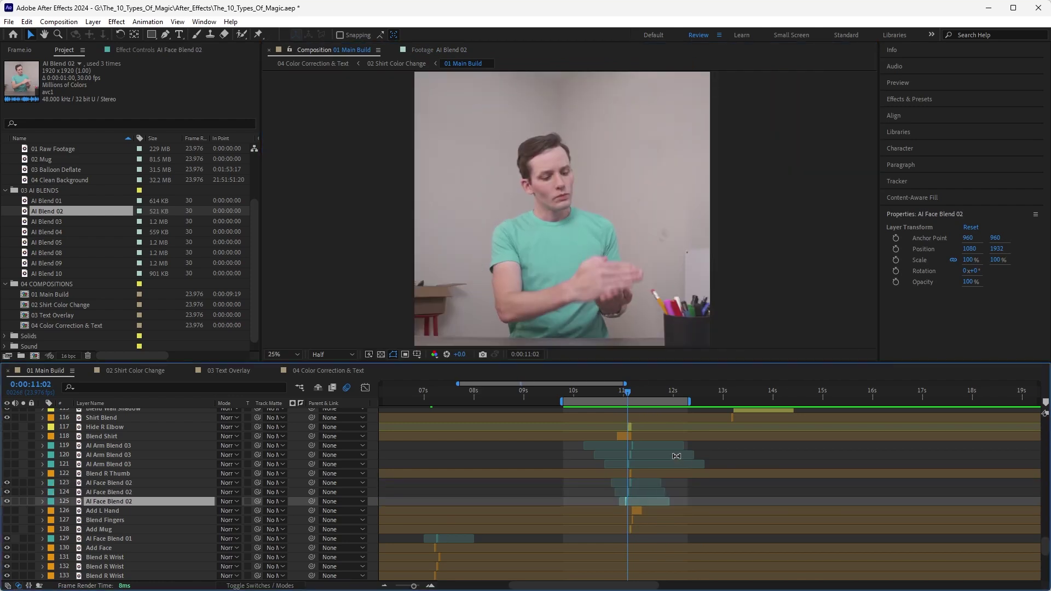
# Toggle the middle AI Face Blend 02 layer off and on, and play the mug cut from 0:00:10:09.
pyautogui.click(627, 492)
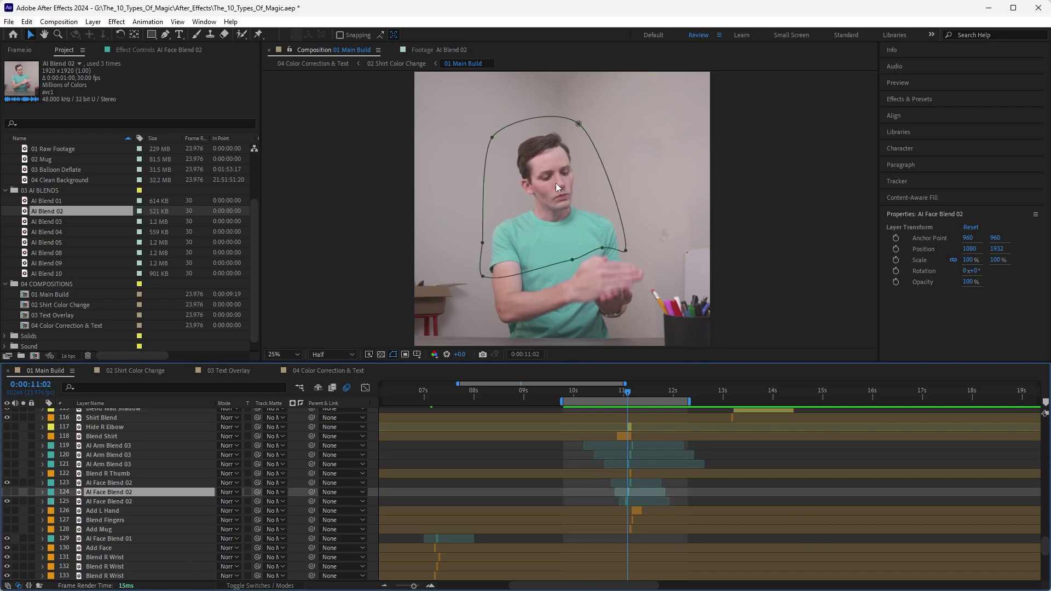
pyautogui.hotkey('ctrl', 'alt', 'shift', 'v')
pyautogui.moveTo(628, 396); pyautogui.dragTo(593, 393)
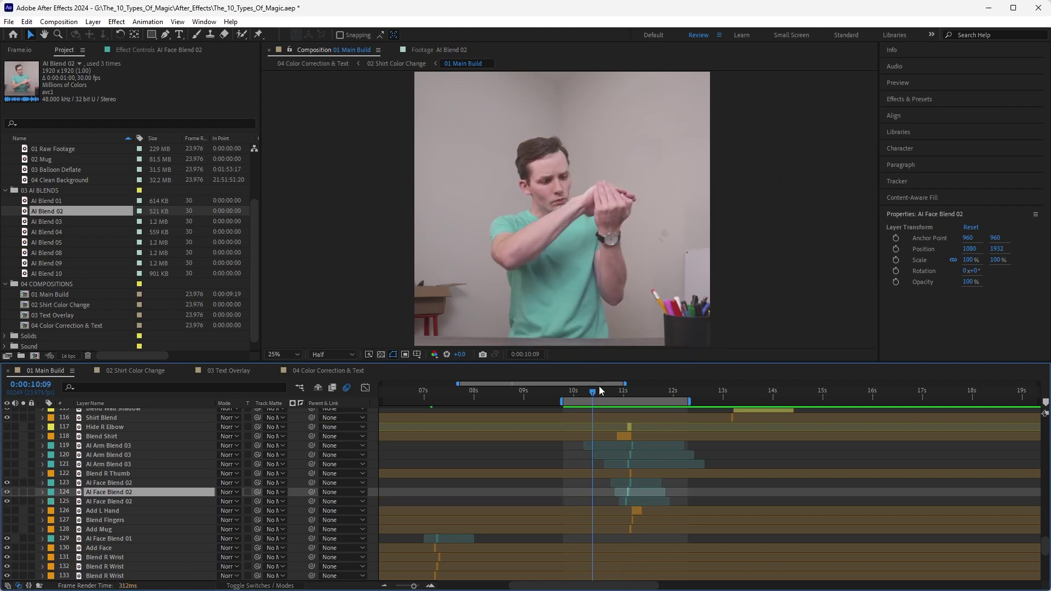
pyautogui.press('space')
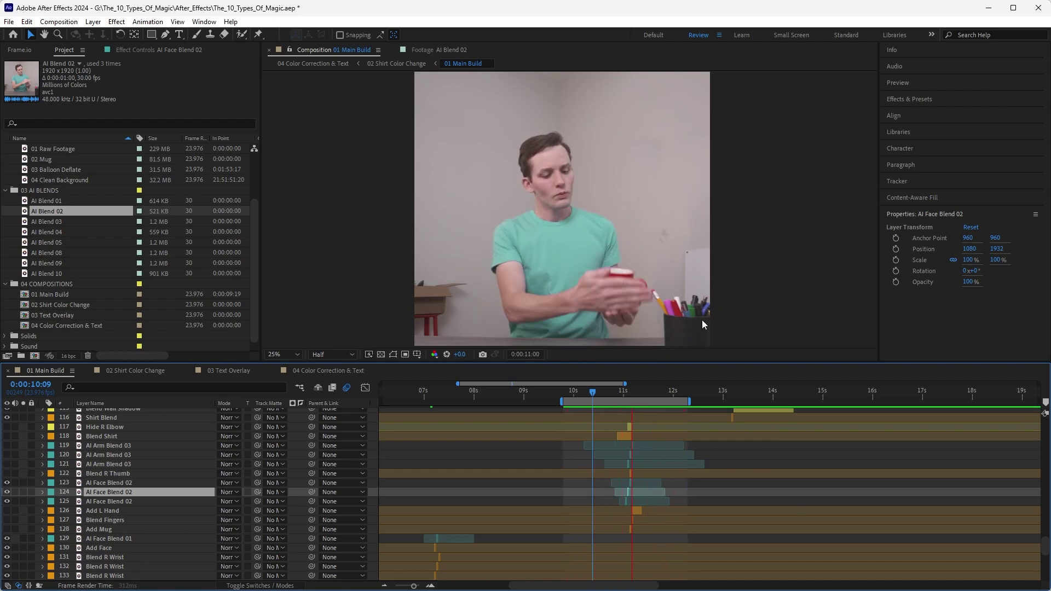
pyautogui.press('space')
# Examine the face-blended mug cut closely, playing it and moving frame by frame around 0:00:11:03 to 0:00:11:04.
pyautogui.press('=')
pyautogui.moveTo(673, 257); pyautogui.dragTo(672, 243)
pyautogui.press('space')
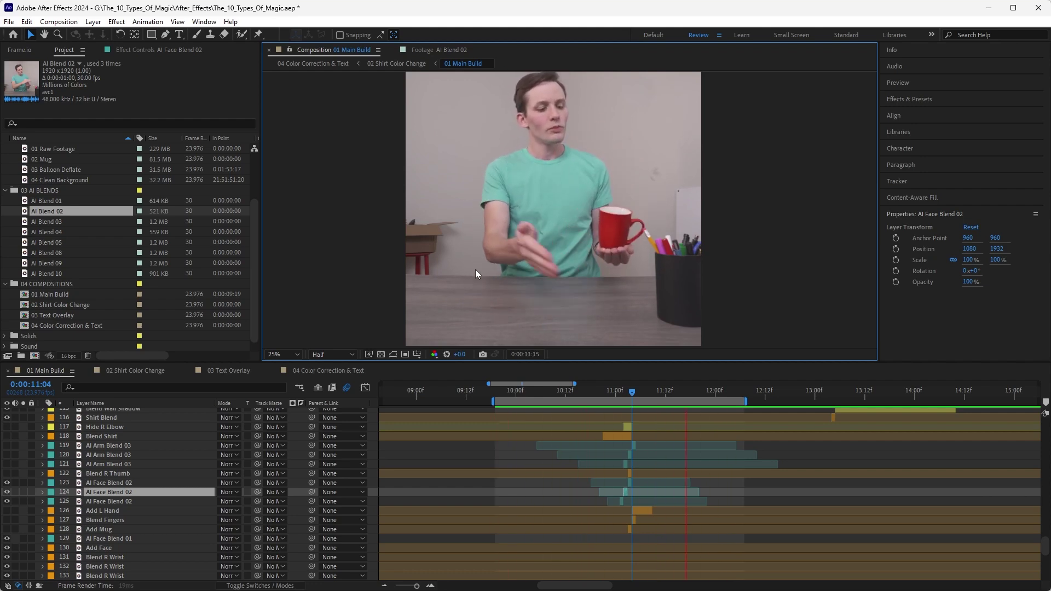
pyautogui.click(626, 390)
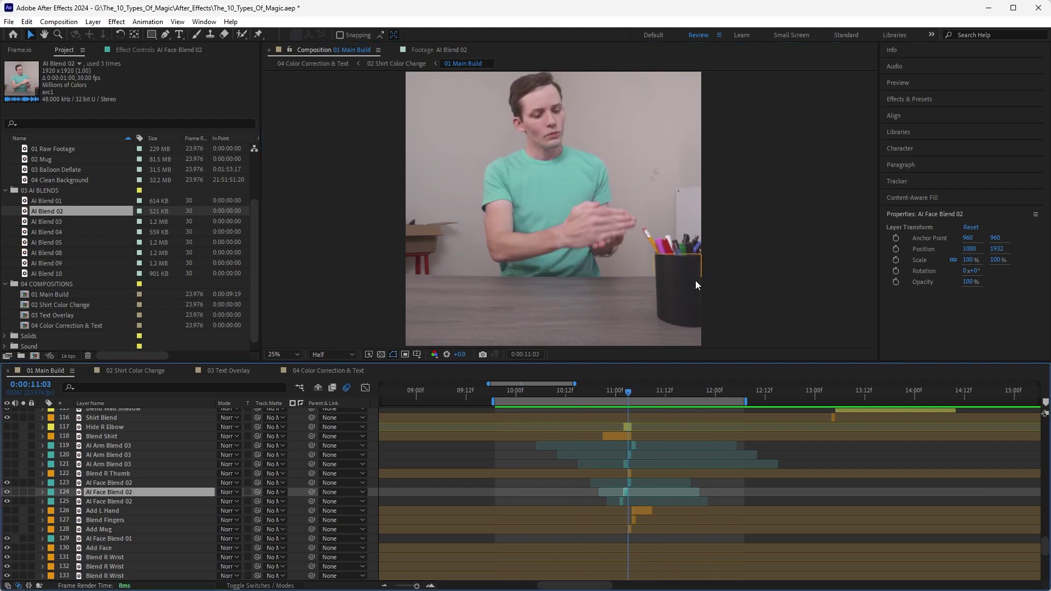
pyautogui.press('pagedown')
pyautogui.press('pageup')
pyautogui.press('pageup')
pyautogui.press('pageup')
pyautogui.press('pagedown')
pyautogui.press('pagedown')
pyautogui.press('space')
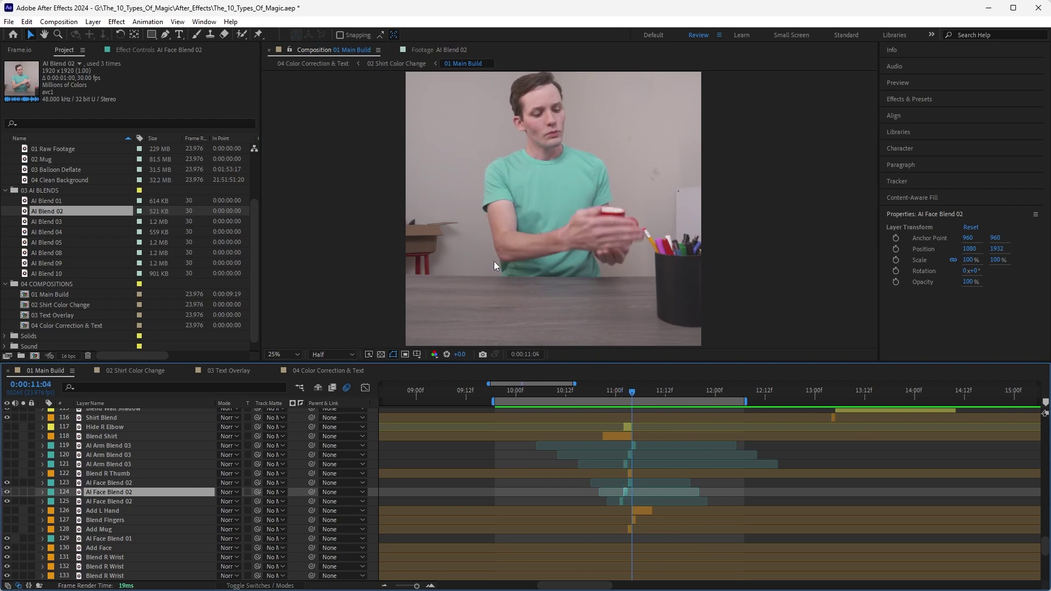
pyautogui.press('space')
pyautogui.press('pageup')
pyautogui.press('pagedown')
pyautogui.press('pagedown')
# Make all three AI Arm Blend 03 layers visible in 01 Main Build.
pyautogui.click(106, 464)
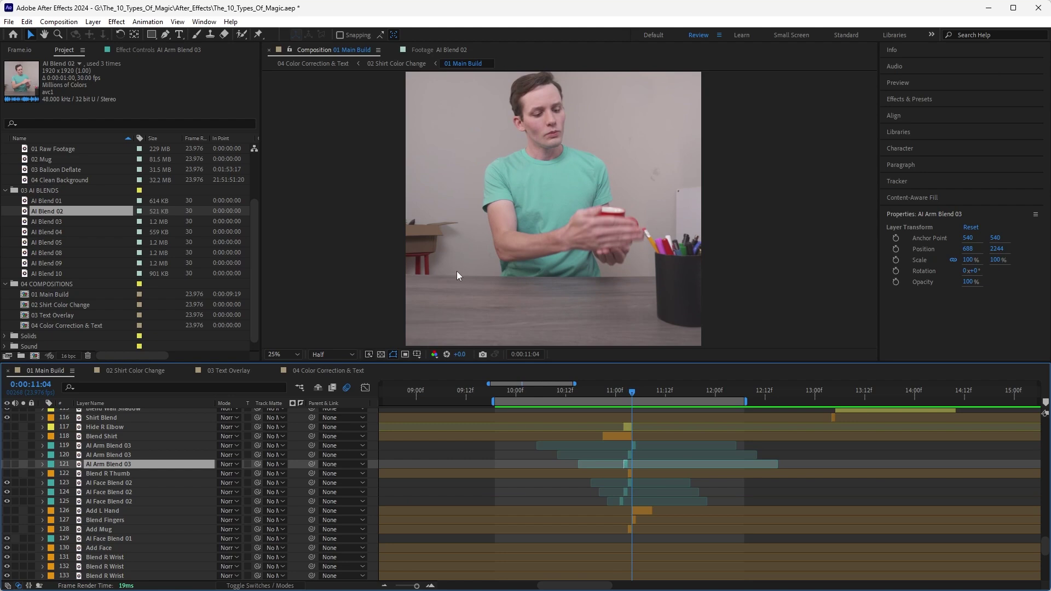
pyautogui.keyDown('shift'); pyautogui.click(115, 446); pyautogui.keyUp('shift')
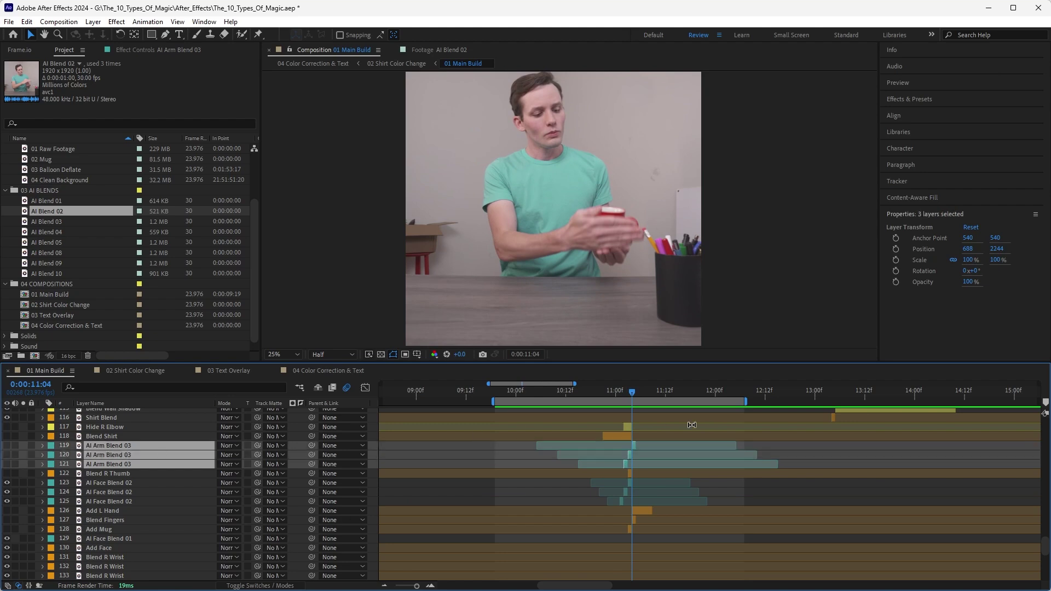
pyautogui.hotkey('ctrl', 'alt', 'shift', 'v')
# Open the AI Blend 03 footage, scrub through its generated arm movement, and return to the 01 Main Build composition.
pyautogui.click(109, 484)
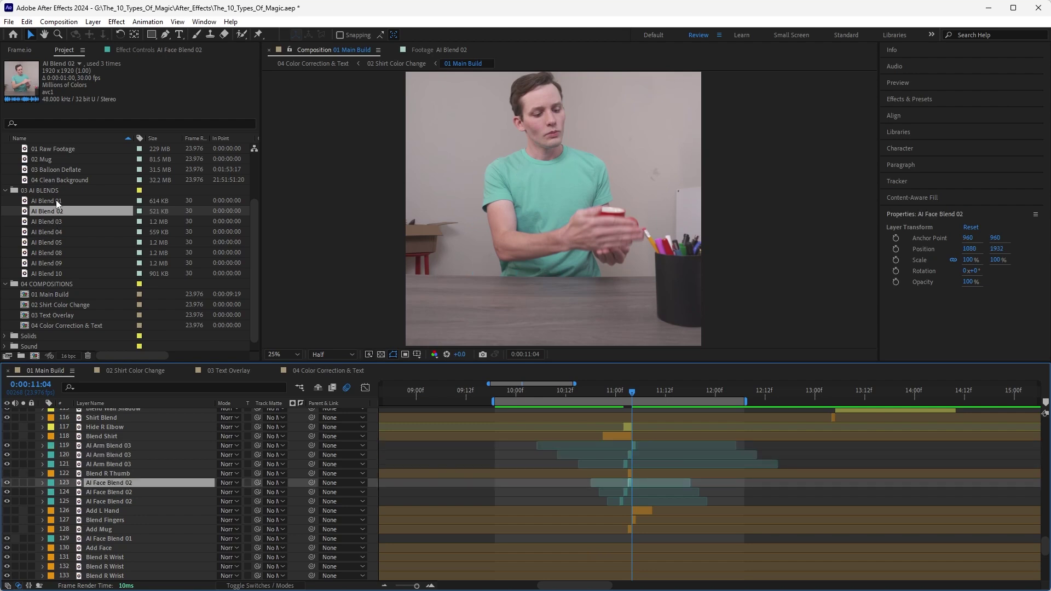
pyautogui.doubleClick(55, 221)
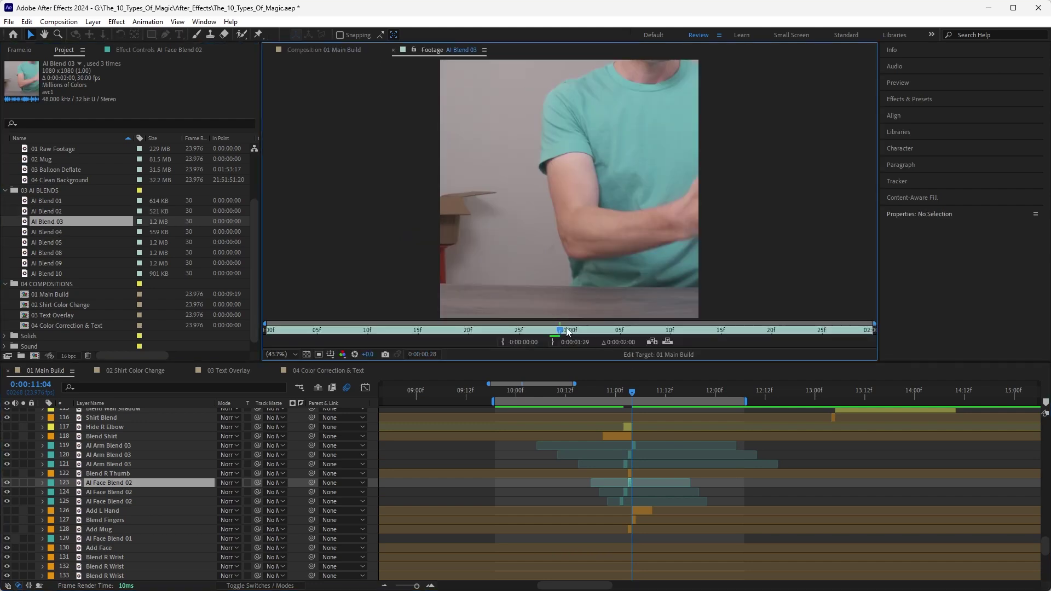
pyautogui.moveTo(657, 330); pyautogui.dragTo(457, 327)
pyautogui.click(302, 50)
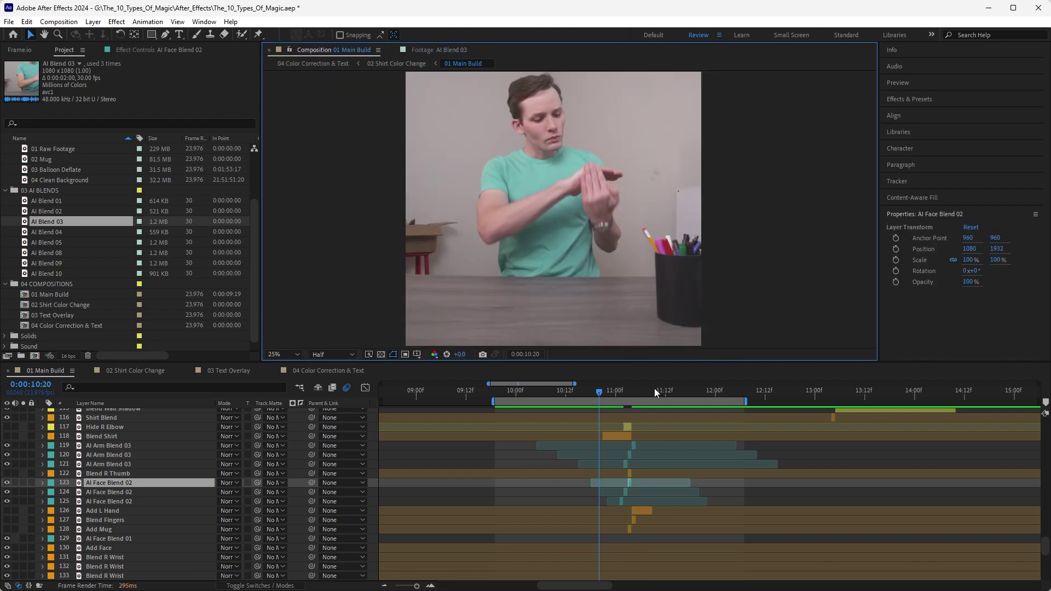
# Examine the middle AI Arm Blend 03 layer's mask at 0:00:11:03 and play the cut with the arm blends shown.
pyautogui.moveTo(613, 401); pyautogui.dragTo(628, 400)
pyautogui.click(627, 456)
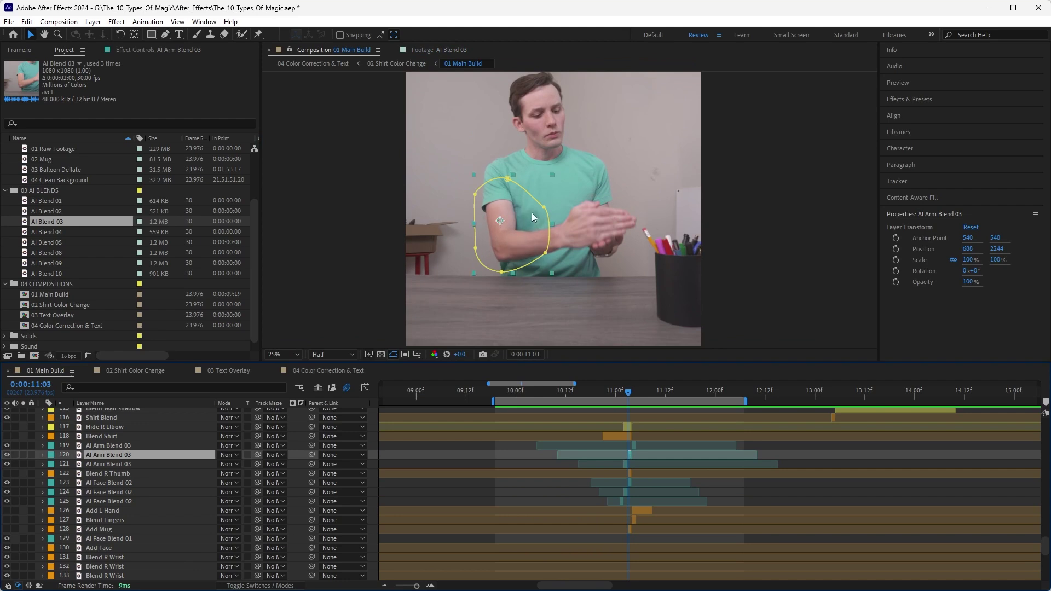
pyautogui.press('space')
pyautogui.press('space')
pyautogui.press('space')
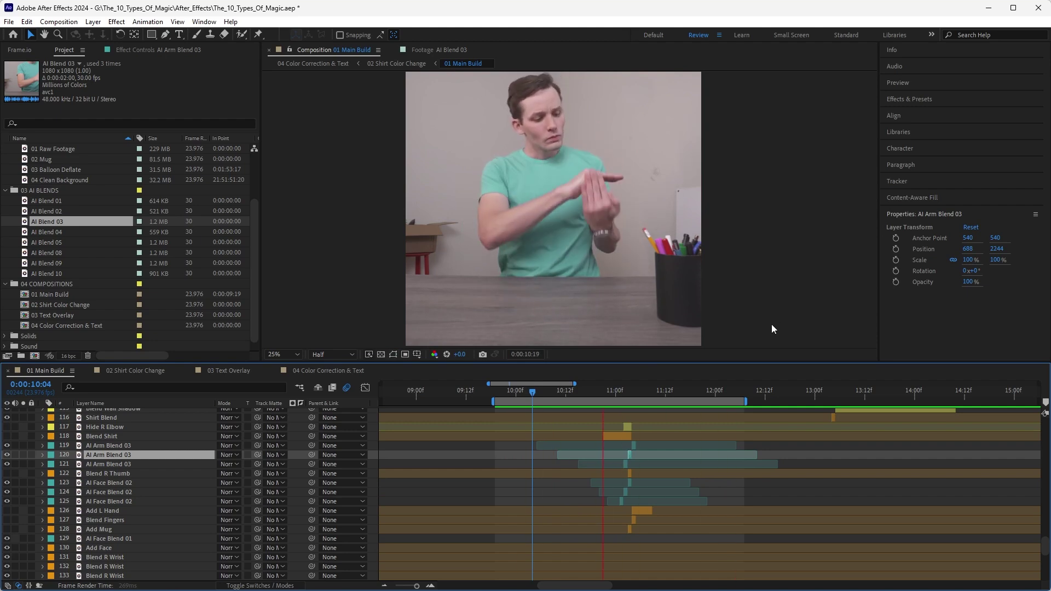
pyautogui.press('space')
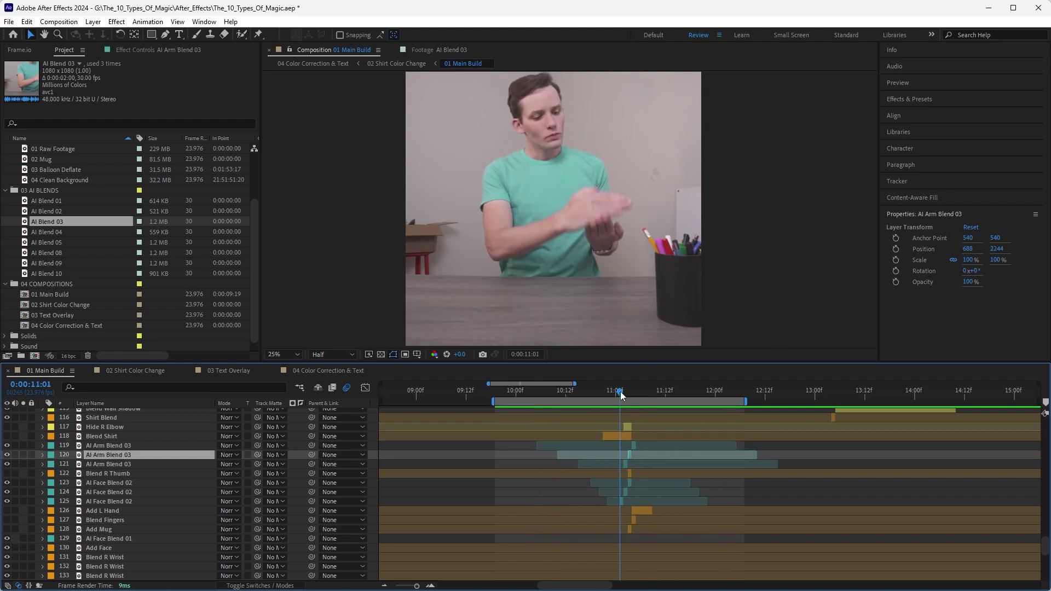
pyautogui.moveTo(621, 396); pyautogui.dragTo(581, 393)
pyautogui.press('space')
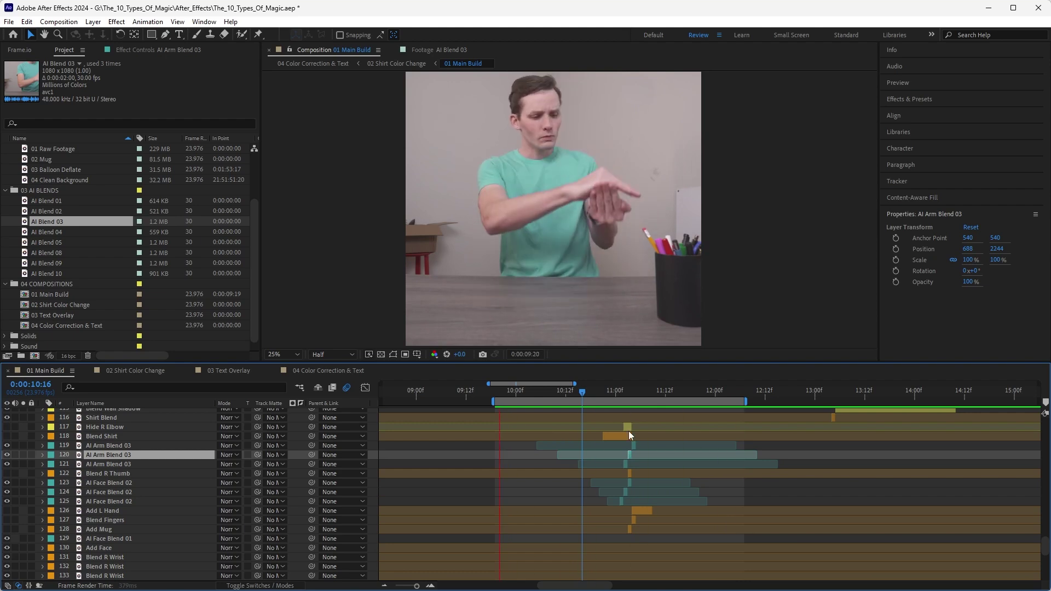
# Make the Blend Shirt layer visible at 0:00:11:01 with the shirt area enlarged.
pyautogui.click(618, 395)
pyautogui.click(618, 436)
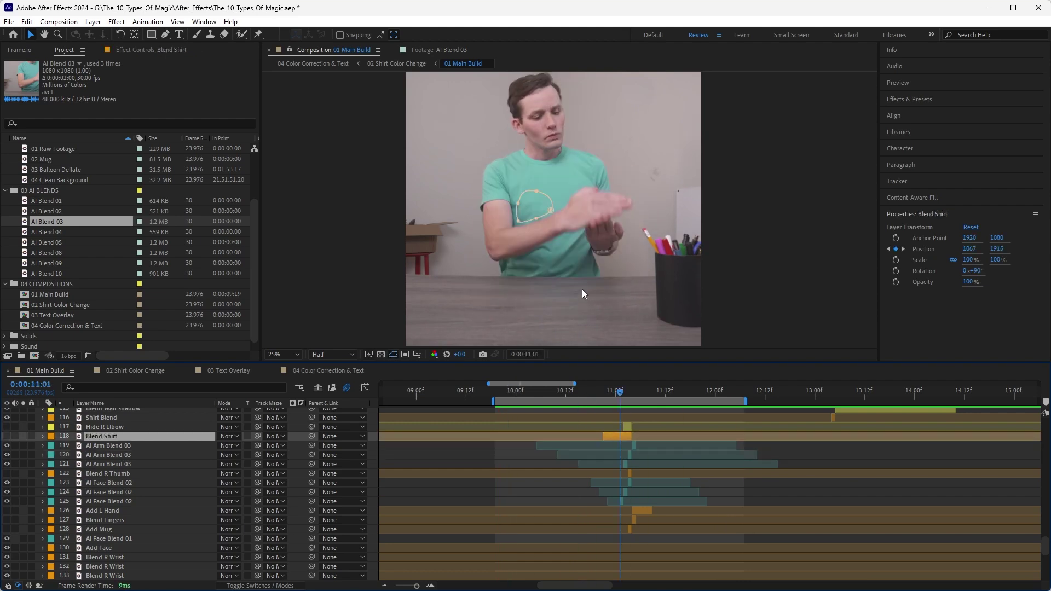
pyautogui.scroll(4, 569, 219)
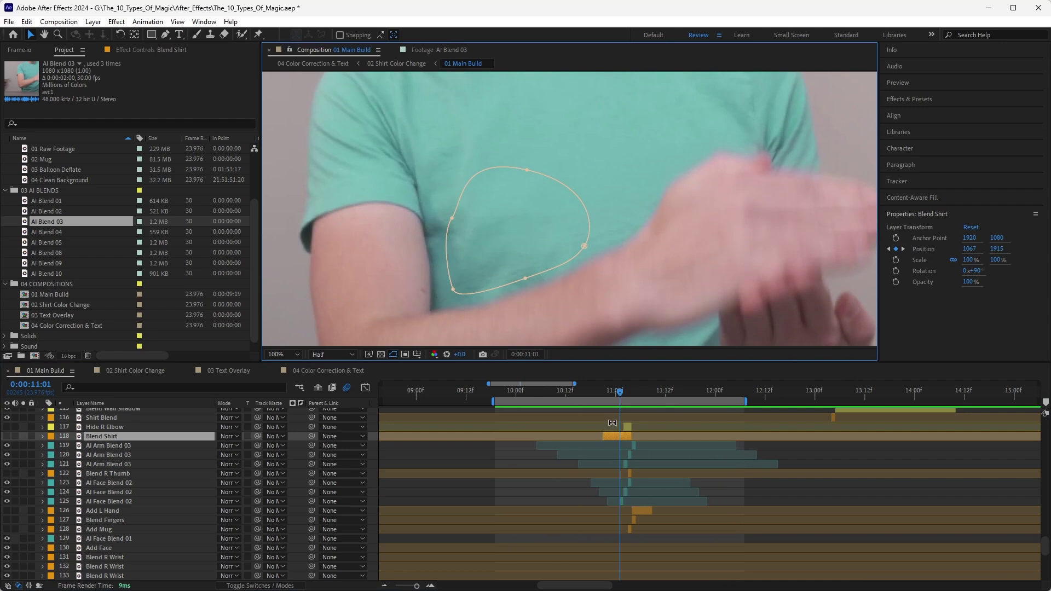
pyautogui.click(524, 245)
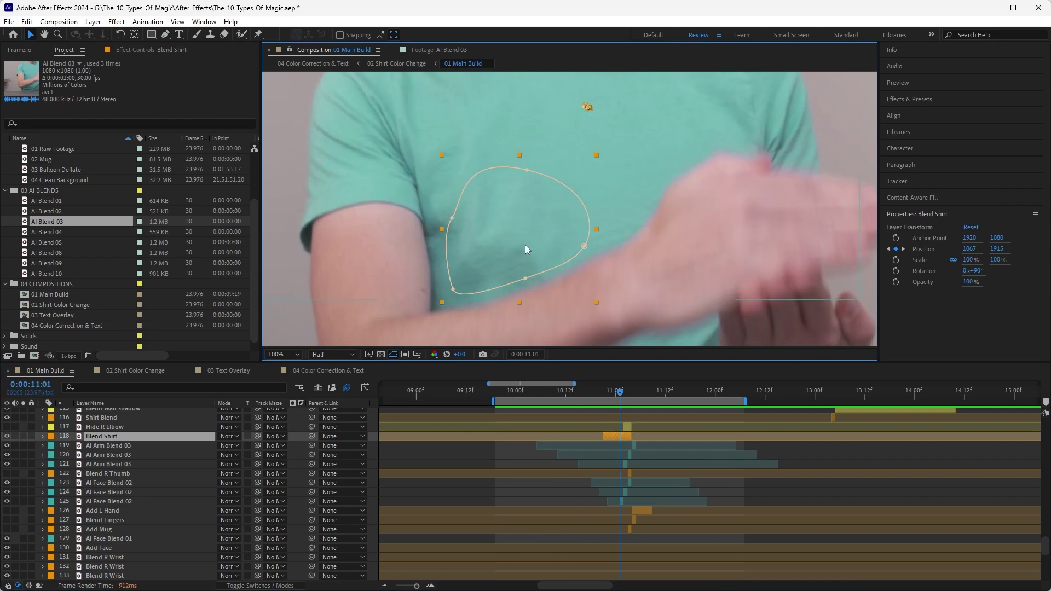
# Examine how the Blend Shirt mask follows the torso one frame at a time between 0:00:10:23 and 0:00:11:03.
pyautogui.press('pageup')
pyautogui.press('pageup')
pyautogui.press('pagedown')
pyautogui.press('pagedown')
pyautogui.press('pagedown')
pyautogui.press('pagedown')
pyautogui.press('pagedown')
pyautogui.press('pagedown')
pyautogui.press('pagedown')
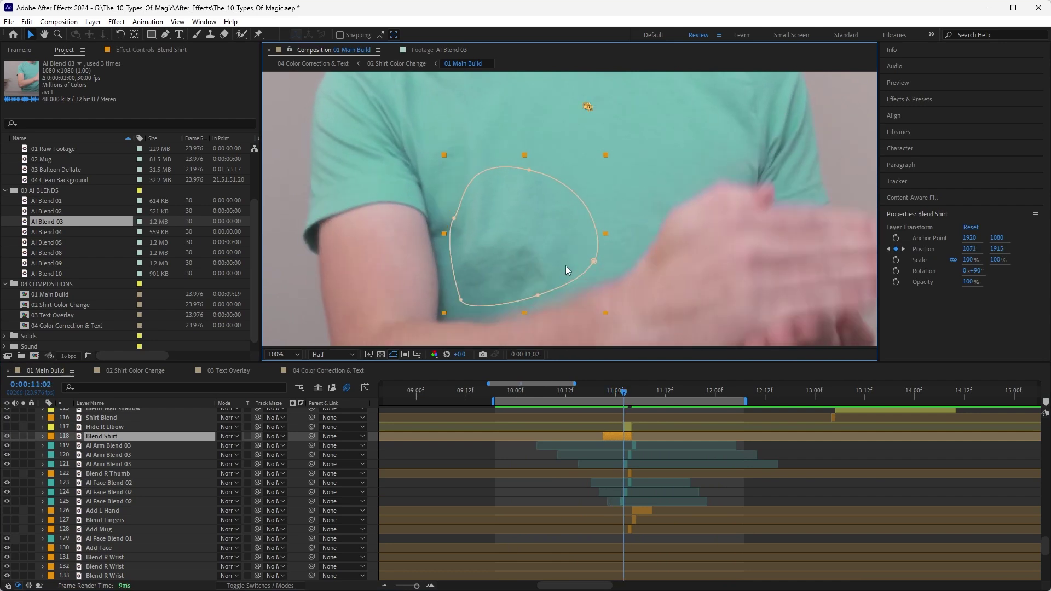
pyautogui.press('pageup')
pyautogui.press('pageup')
pyautogui.press('pageup')
pyautogui.press('pageup')
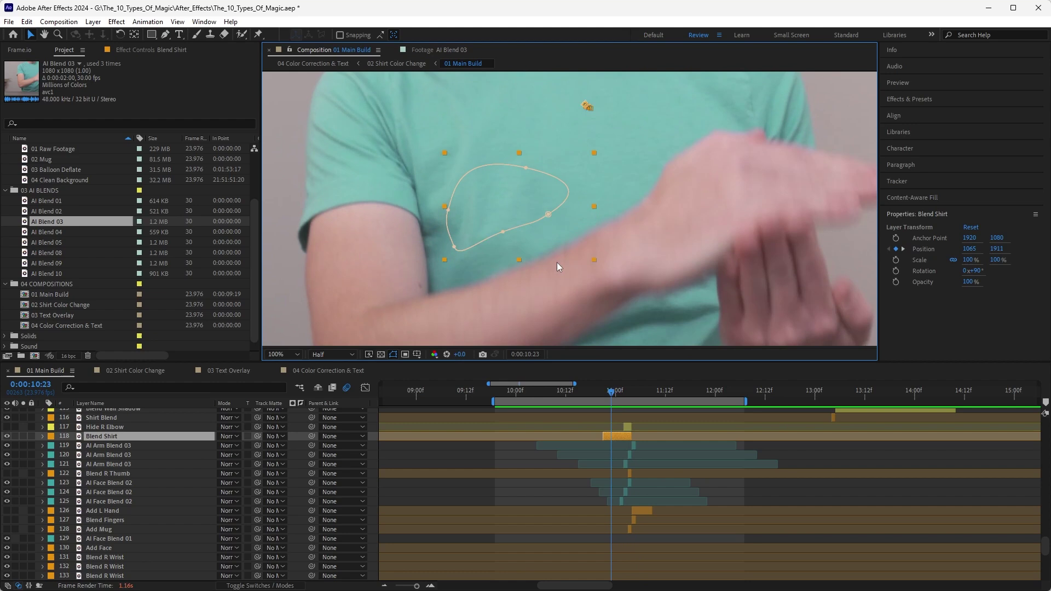
pyautogui.press('pagedown')
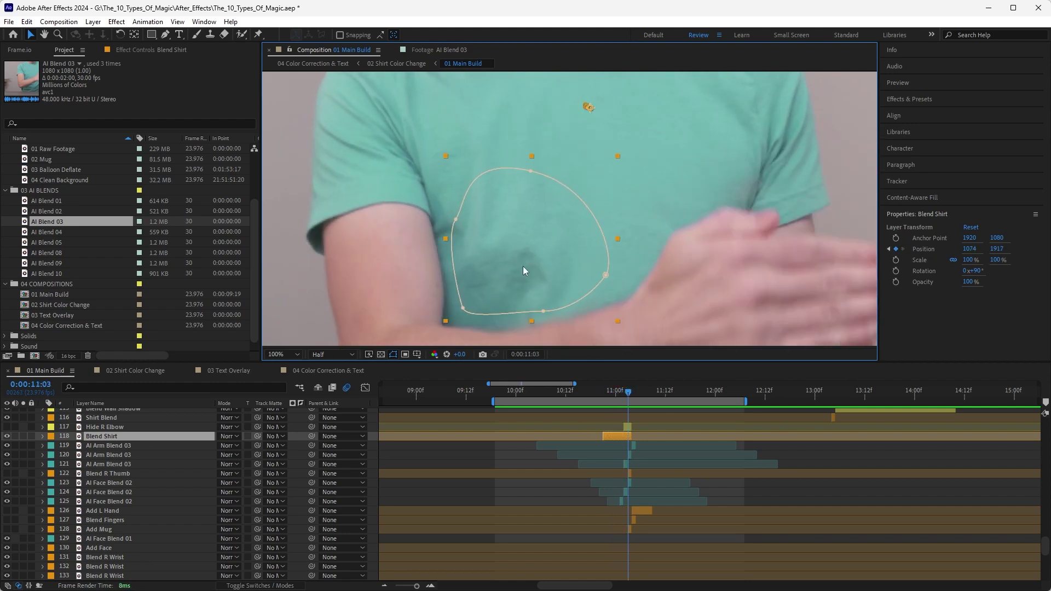
# Play the mug cut from 0:00:10:09 with the shirt blend shown.
pyautogui.click(552, 392)
pyautogui.press('space')
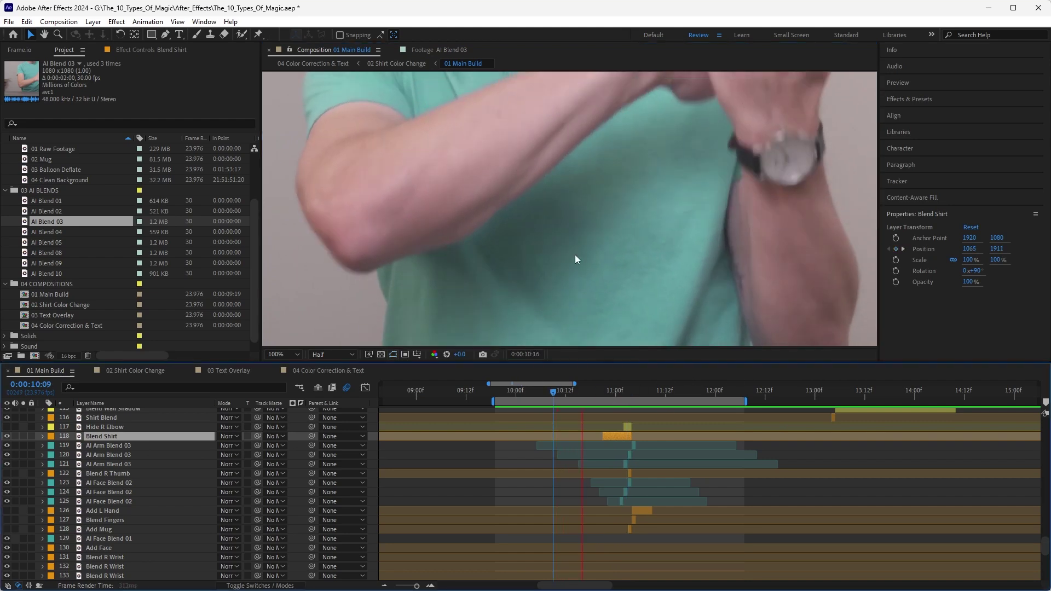
pyautogui.scroll(-2, 540, 258)
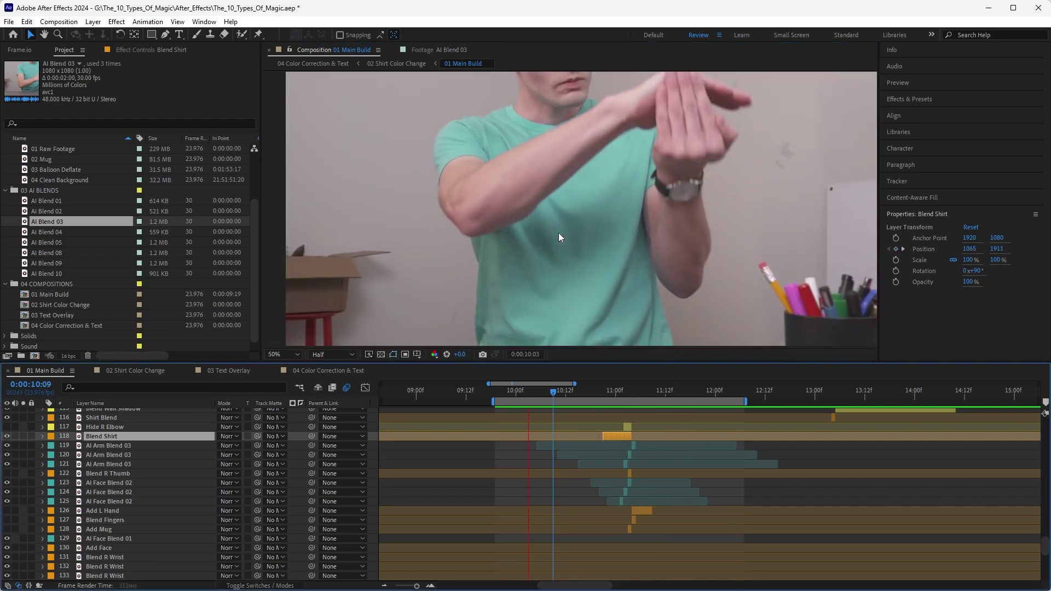
pyautogui.press('space')
# Examine the right elbow edge up close, one frame at a time around 0:00:11:02, with the Hide R Elbow layer hidden.
pyautogui.scroll(-1, 671, 248)
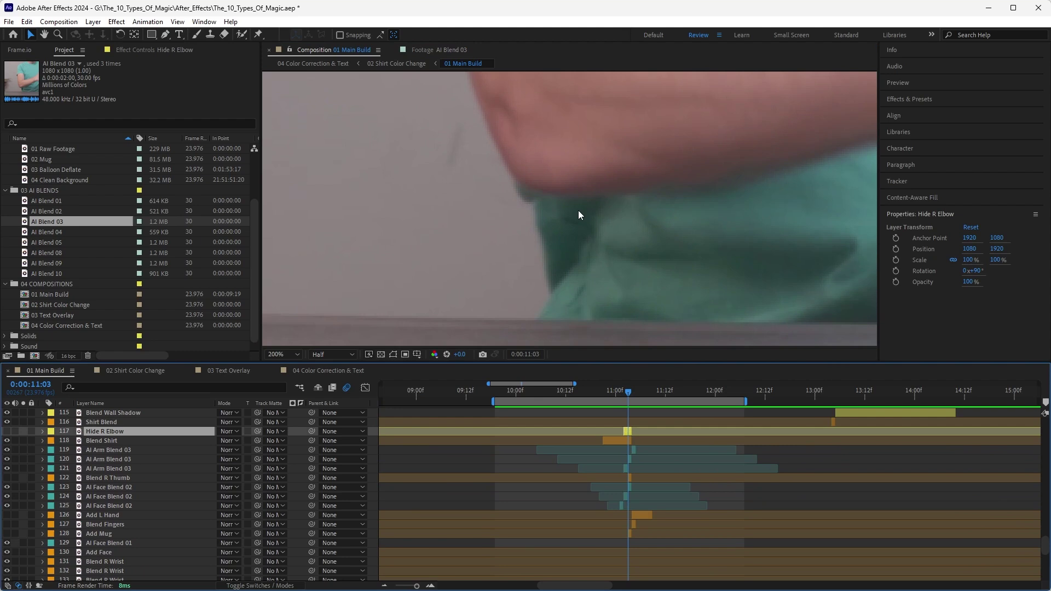
pyautogui.press('pageup')
pyautogui.press('pageup')
pyautogui.press('pageup')
pyautogui.press('pagedown')
pyautogui.press('pagedown')
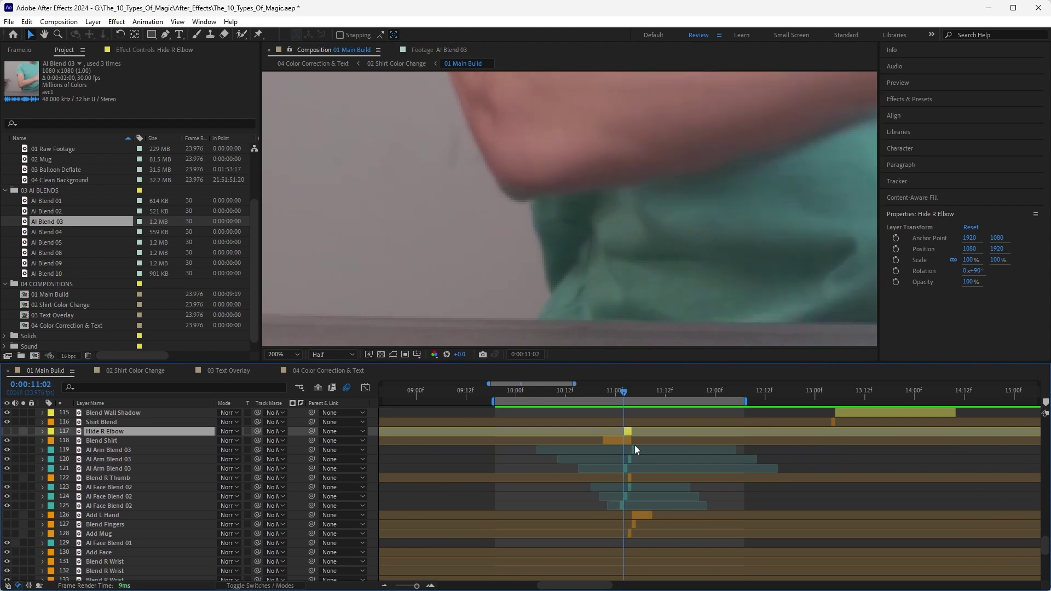
# Make the Hide R Elbow layer visible and check the elbow edge one frame at a time between 0:00:11:00 and 0:00:11:04.
pyautogui.press('pagedown')
pyautogui.press('pagedown')
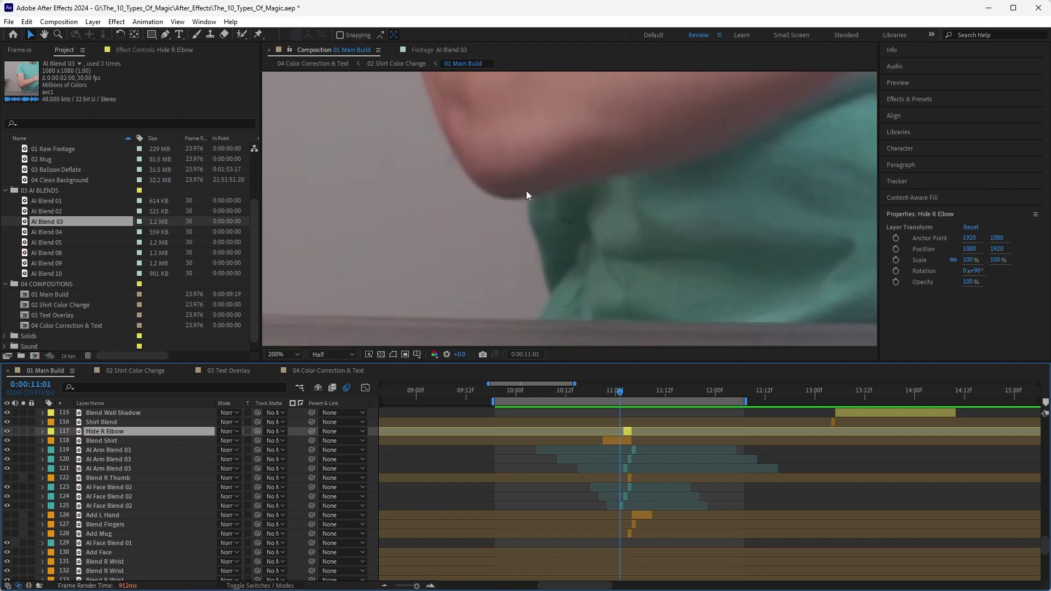
pyautogui.press('pageup')
pyautogui.press('pageup')
pyautogui.press('pageup')
pyautogui.press('pageup')
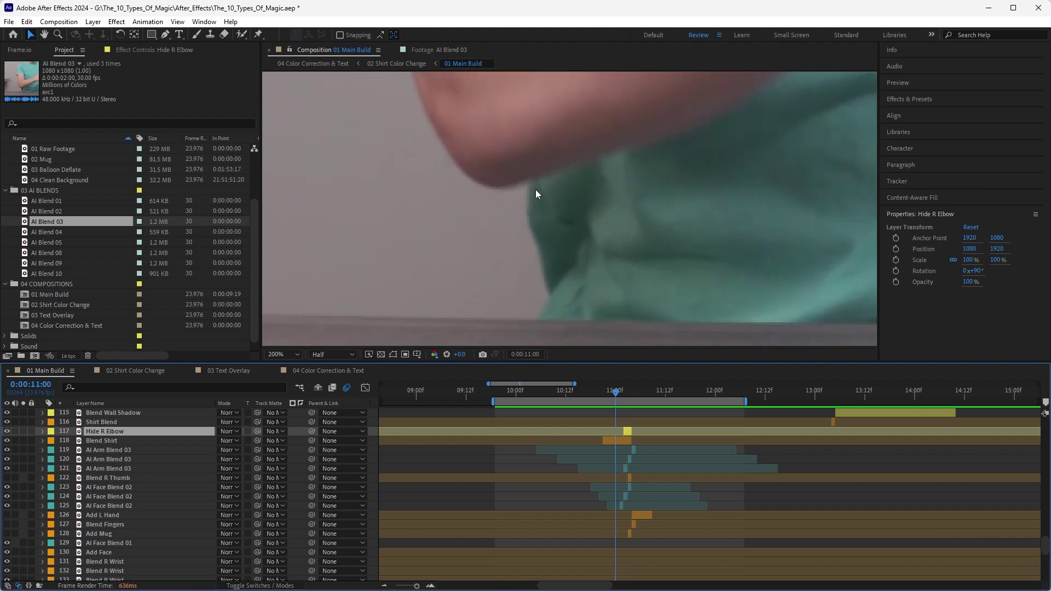
pyautogui.press('pagedown')
pyautogui.press('pagedown')
pyautogui.press('pagedown')
pyautogui.press('pagedown')
pyautogui.press('pageup')
pyautogui.press('pageup')
pyautogui.press('pageup')
pyautogui.press('pageup')
pyautogui.press('pagedown')
pyautogui.press('pagedown')
pyautogui.press('pagedown')
pyautogui.press('pagedown')
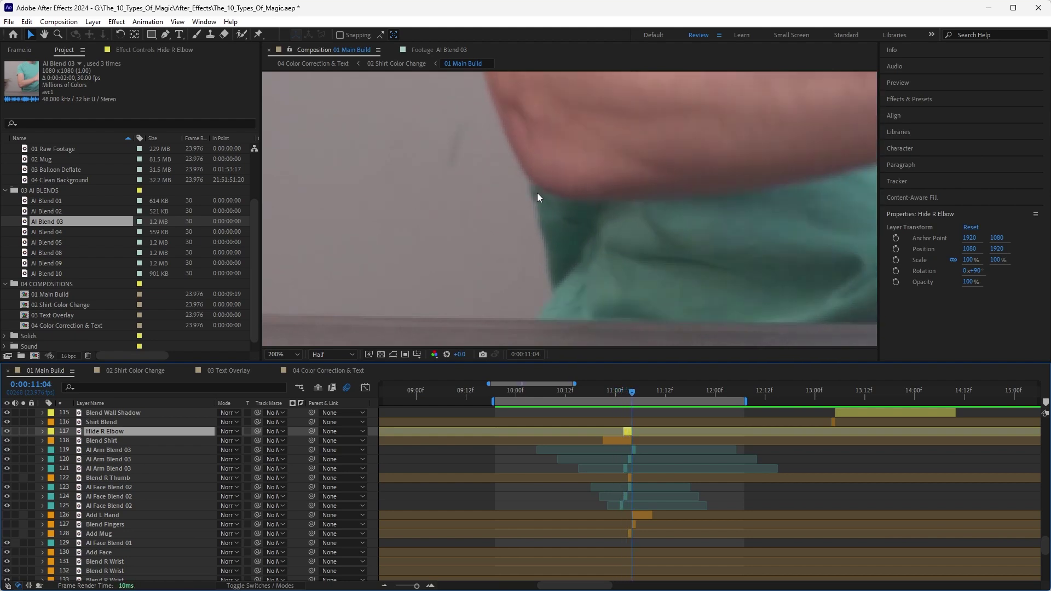
pyautogui.press('pageup')
pyautogui.press('pageup')
# Make the Blend R Thumb layer visible and play the cut with the hands enlarged.
pyautogui.scroll(-1, 615, 221)
pyautogui.scroll(-3, 614, 222)
pyautogui.click(650, 253)
pyautogui.press('pagedown')
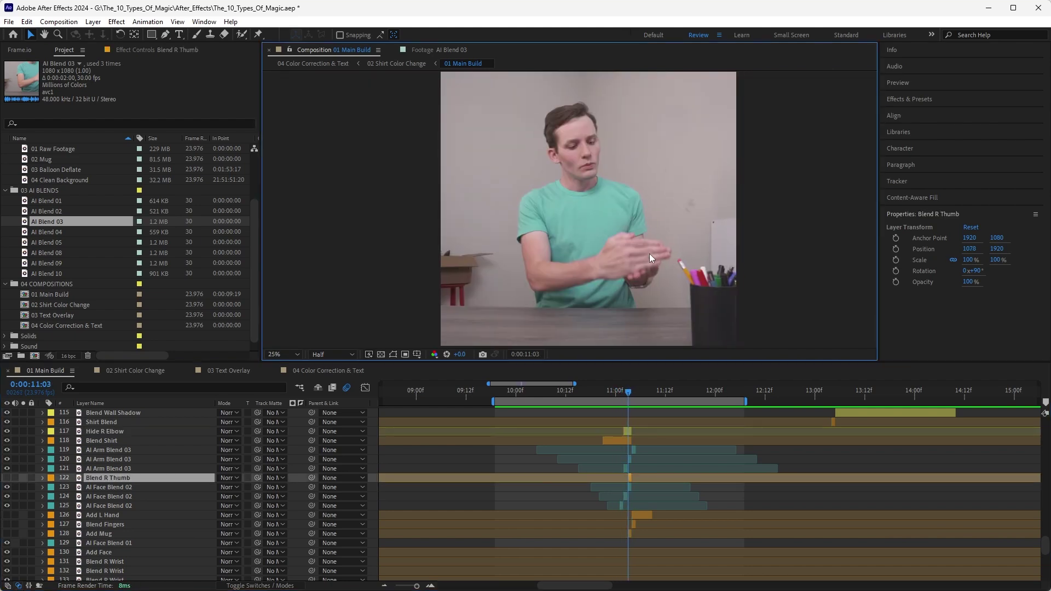
pyautogui.moveTo(637, 258); pyautogui.dragTo(656, 224)
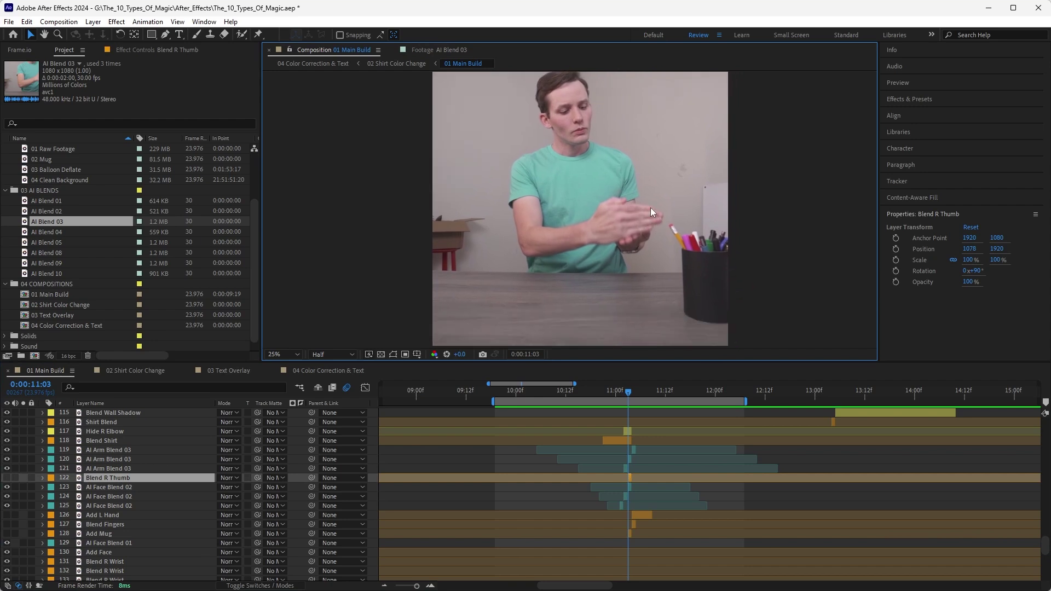
pyautogui.scroll(2, 646, 215)
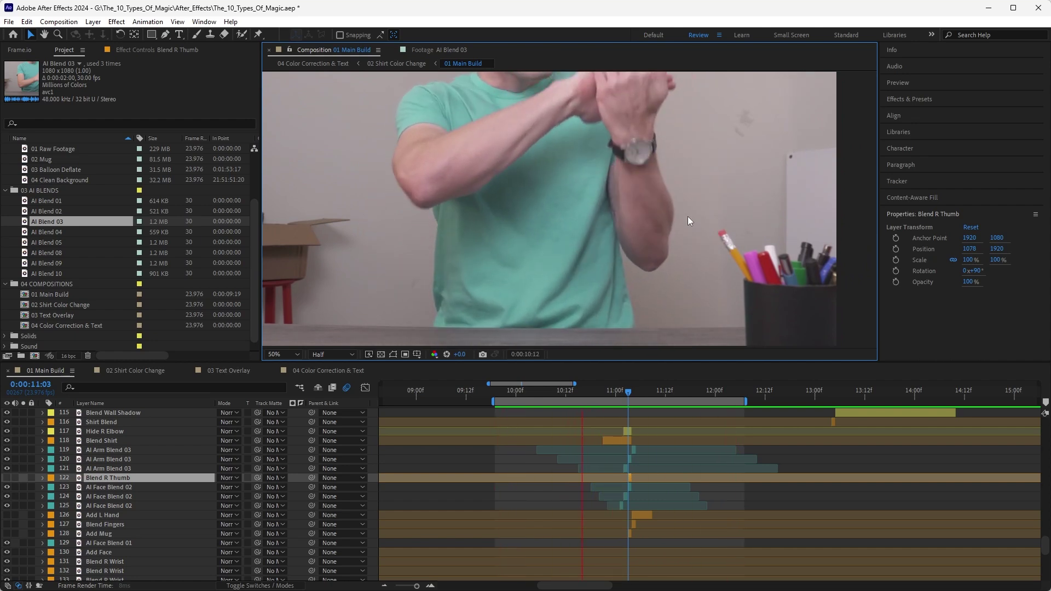
pyautogui.press('space')
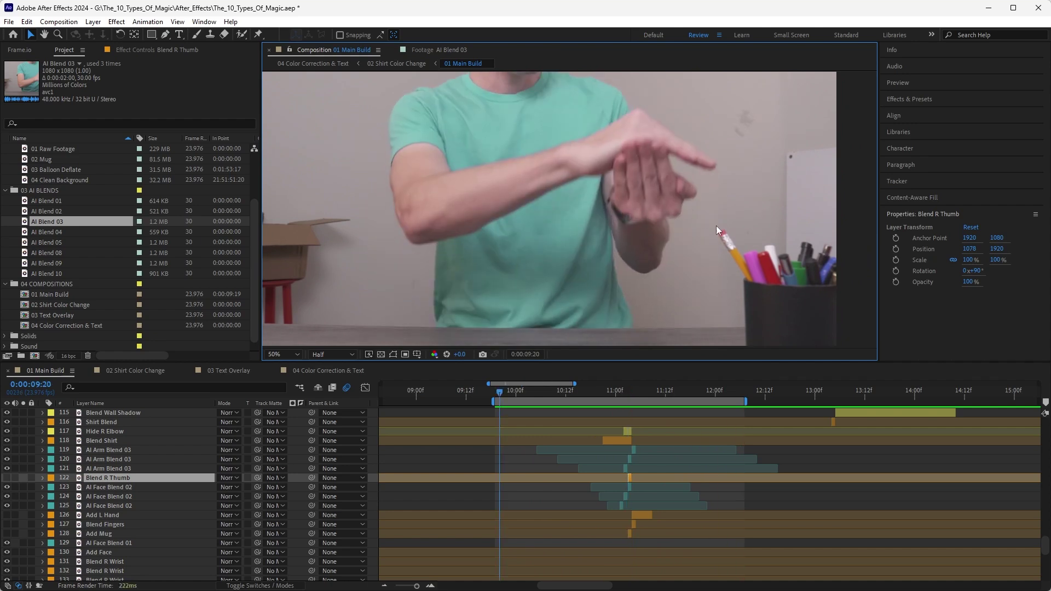
pyautogui.press('space')
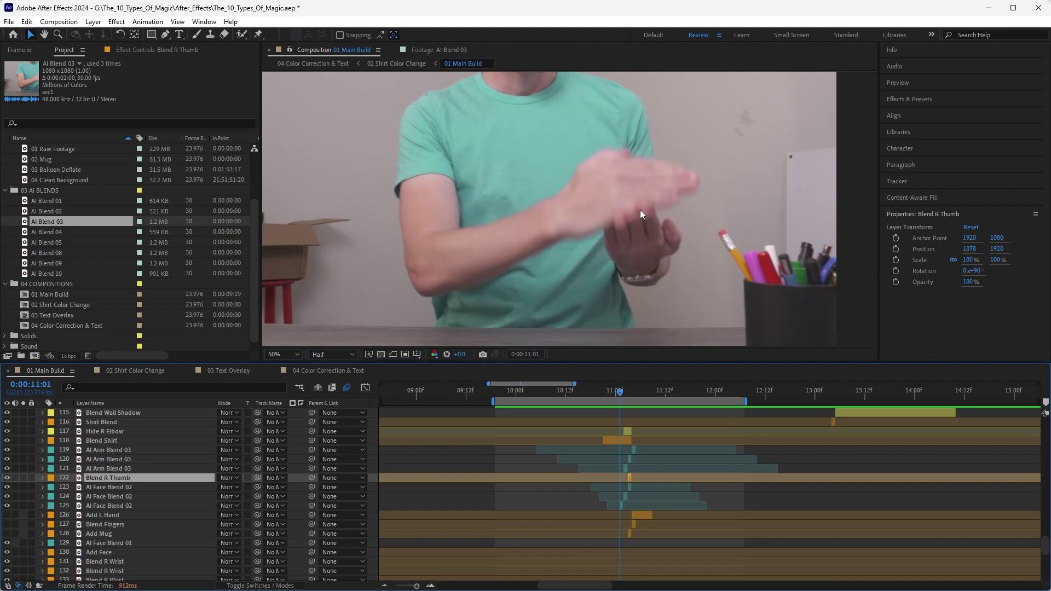
# Make the Add Mug layer visible at 0:00:11:03, compare the frame with and without it, and advance to 0:00:11:04.
pyautogui.click(635, 533)
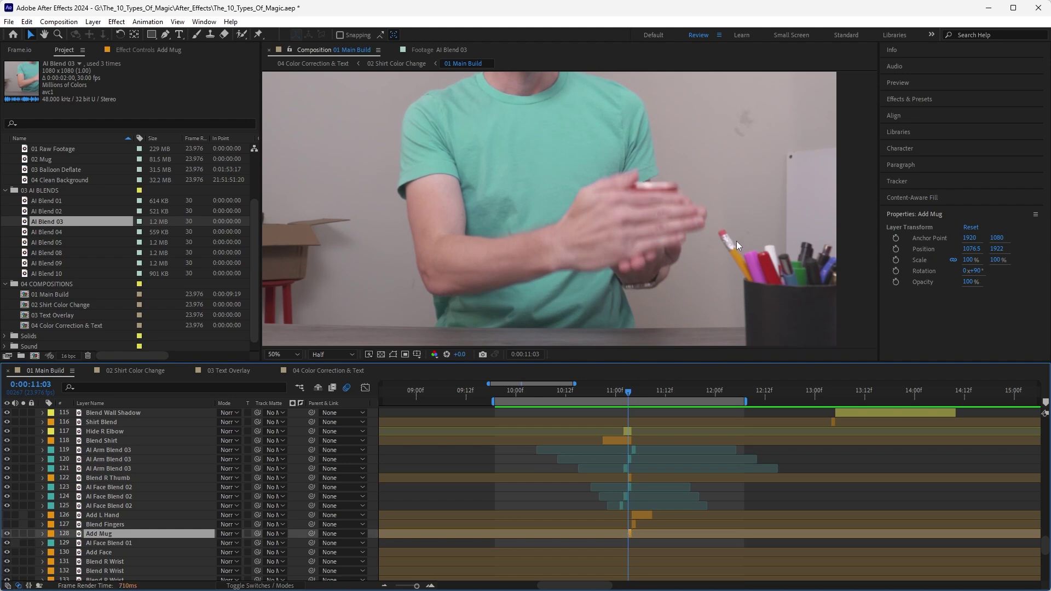
pyautogui.hotkey('ctrl', 'alt', 'shift', 'v')
pyautogui.hotkey('ctrl', 'alt', 'shift', 'v')
pyautogui.press('pagedown')
# Make the Blend Fingers layer visible and advance to 0:00:11:05.
pyautogui.click(634, 524)
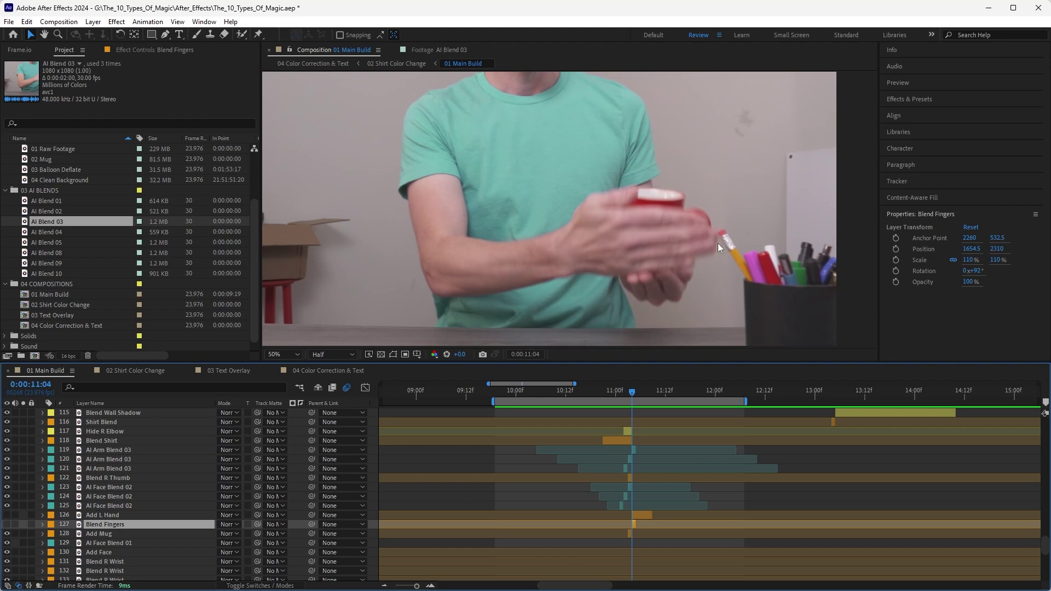
pyautogui.press('pagedown')
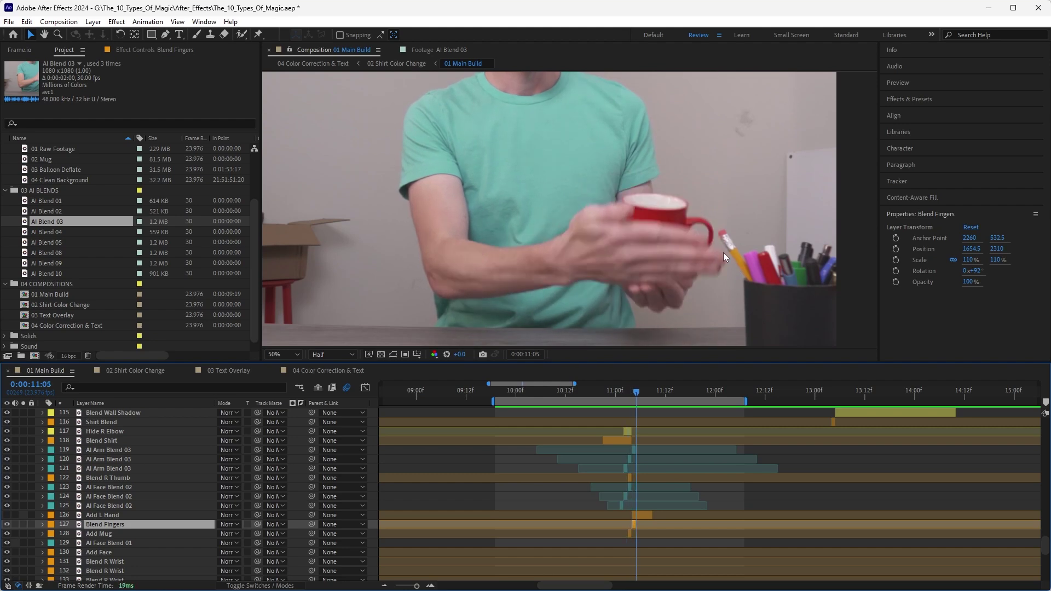
# Check the blended fingers one frame at a time around the cut, between 0:00:11:04 and 0:00:11:06.
pyautogui.press('pageup')
pyautogui.press('pageup')
pyautogui.press('pageup')
pyautogui.press('pagedown')
pyautogui.press('pagedown')
pyautogui.press('pagedown')
pyautogui.press('pagedown')
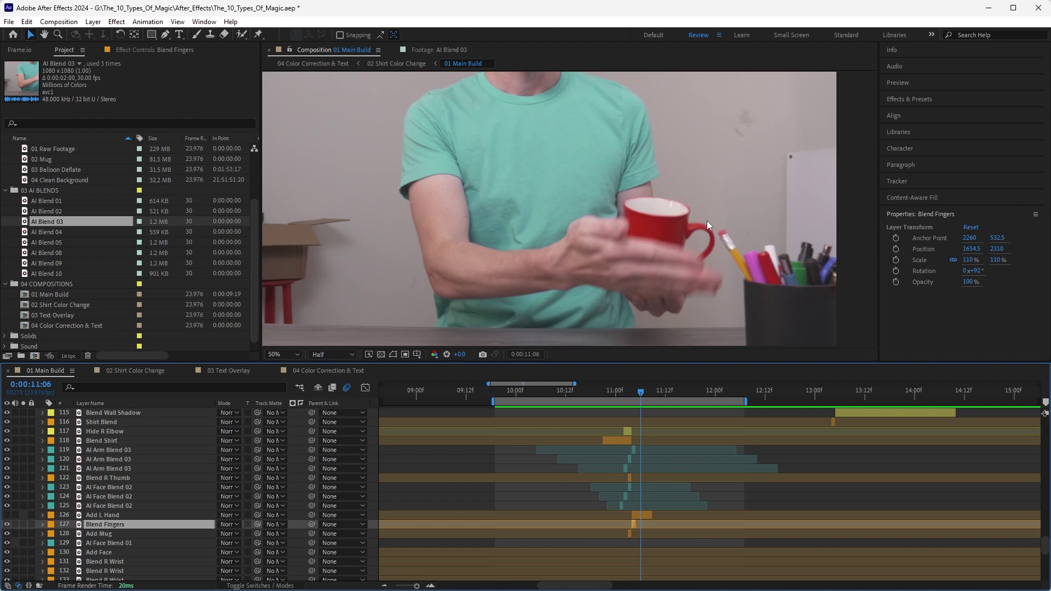
pyautogui.press('pageup')
pyautogui.press('pageup')
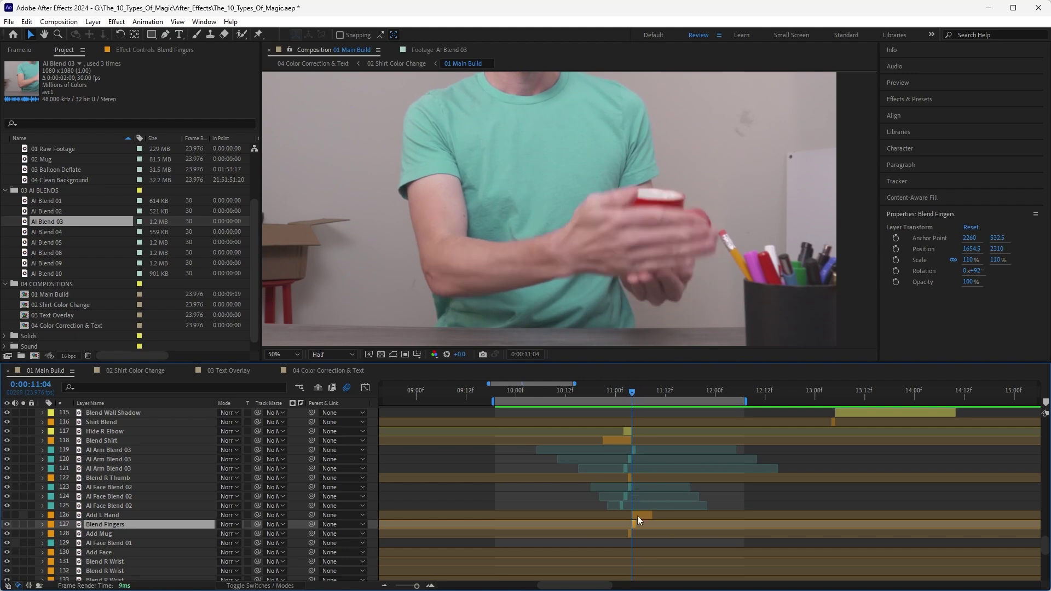
# Select the Add L Hand layer and examine the enlarged hands frame by frame between 0:00:11:01 and 0:00:11:04 without it.
pyautogui.click(639, 515)
pyautogui.moveTo(732, 262); pyautogui.dragTo(637, 237)
pyautogui.scroll(1, 696, 223)
pyautogui.press('pageup')
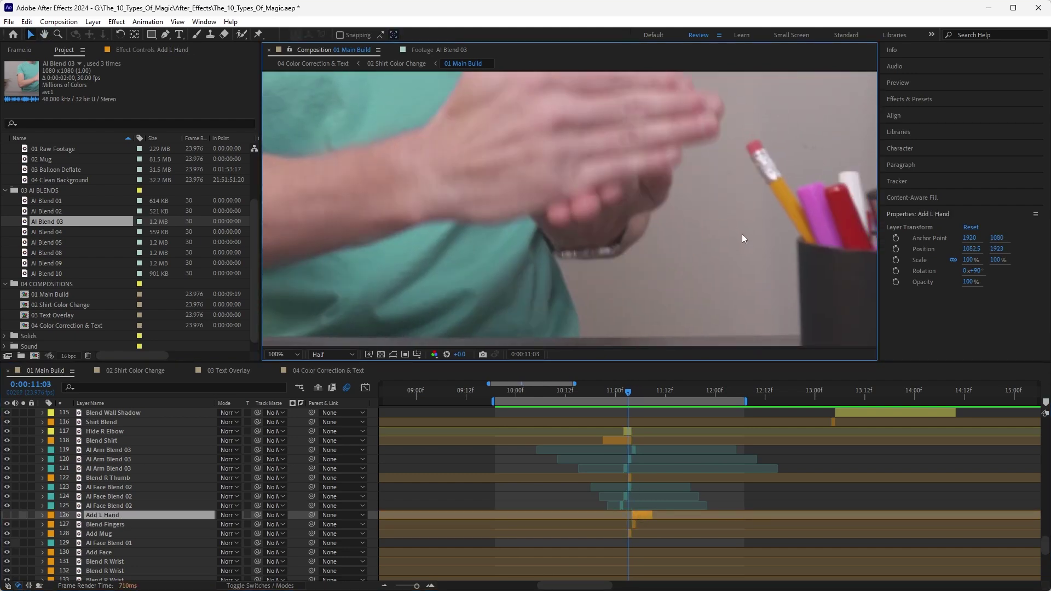
pyautogui.press('pagedown')
pyautogui.press('pageup')
pyautogui.press('pageup')
pyautogui.press('pagedown')
pyautogui.press('pagedown')
pyautogui.press('pagedown')
pyautogui.press('pageup')
pyautogui.press('pageup')
pyautogui.press('pageup')
pyautogui.press('pageup')
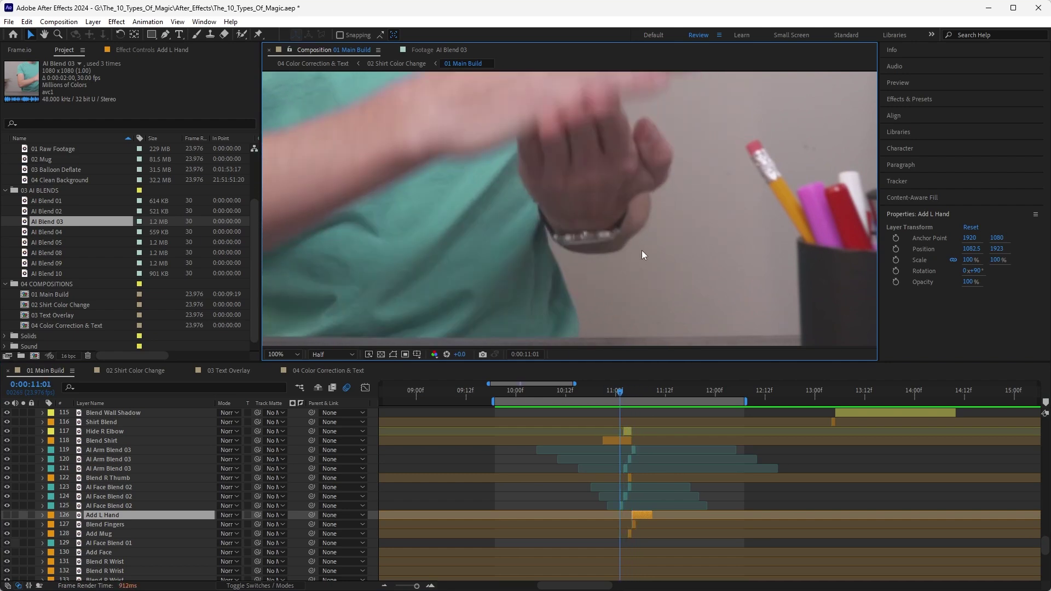
pyautogui.press('pagedown')
pyautogui.press('pagedown')
pyautogui.press('pagedown')
pyautogui.press('pageup')
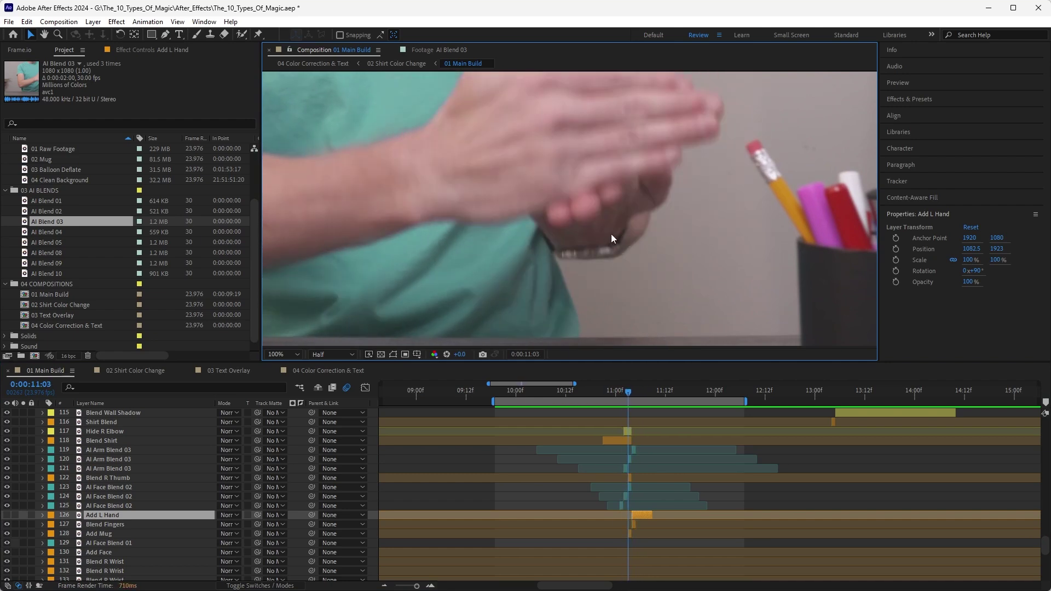
pyautogui.press('pagedown')
# Play the cut from 0:00:11:04 without the left-hand patch, then make the Add L Hand layer visible at 0:00:11:04.
pyautogui.scroll(-2, 614, 249)
pyautogui.moveTo(678, 234); pyautogui.dragTo(685, 249)
pyautogui.press('space')
pyautogui.scroll(2, 659, 241)
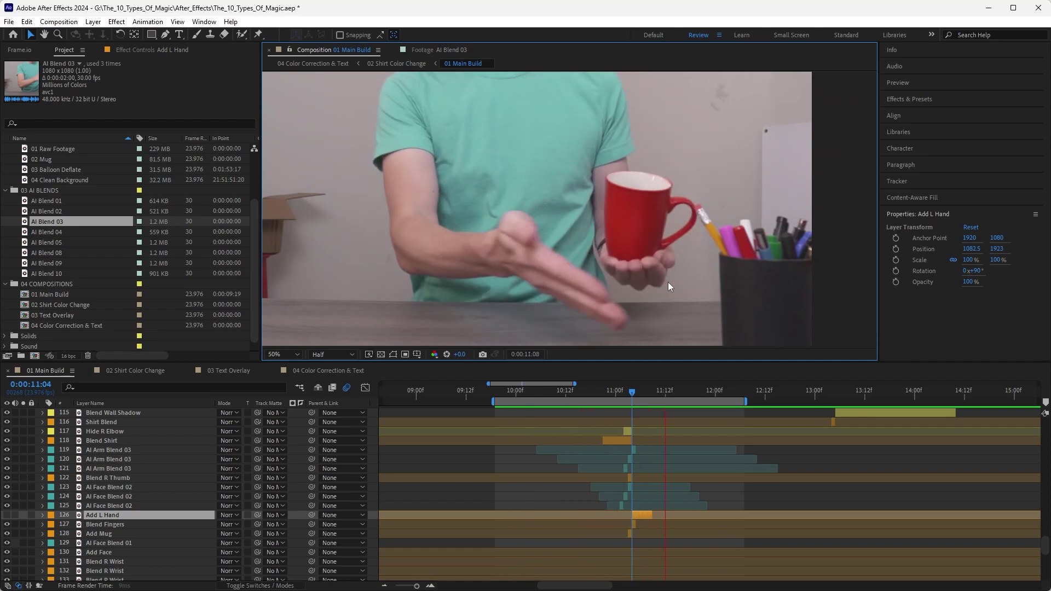
pyautogui.press('space')
pyautogui.click(628, 394)
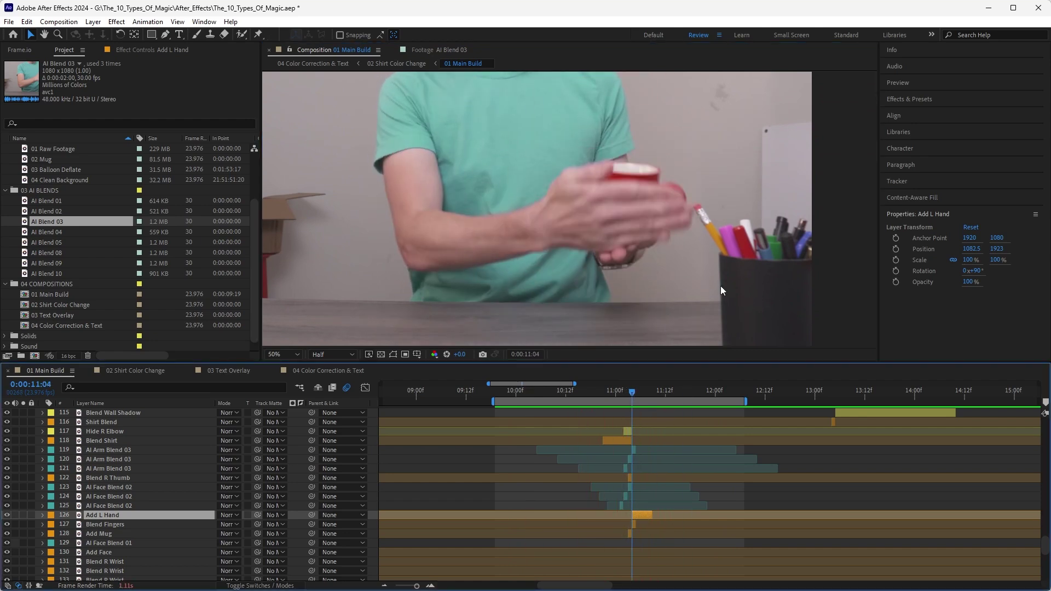
# Examine the added left hand enlarged, frame by frame from 0:00:11:04 to 0:00:11:12.
pyautogui.moveTo(673, 246); pyautogui.dragTo(658, 206)
pyautogui.scroll(1, 658, 225)
pyautogui.press('pageup')
pyautogui.press('pagedown')
pyautogui.press('pagedown')
pyautogui.press('pagedown')
pyautogui.press('pagedown')
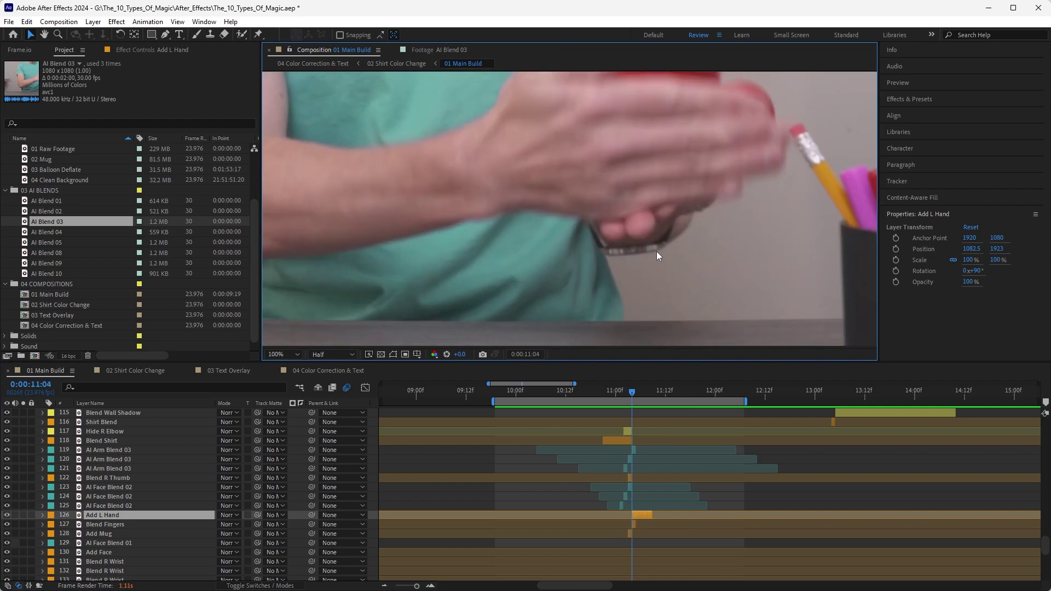
pyautogui.press('pagedown')
pyautogui.press('pagedown')
pyautogui.press('pagedown')
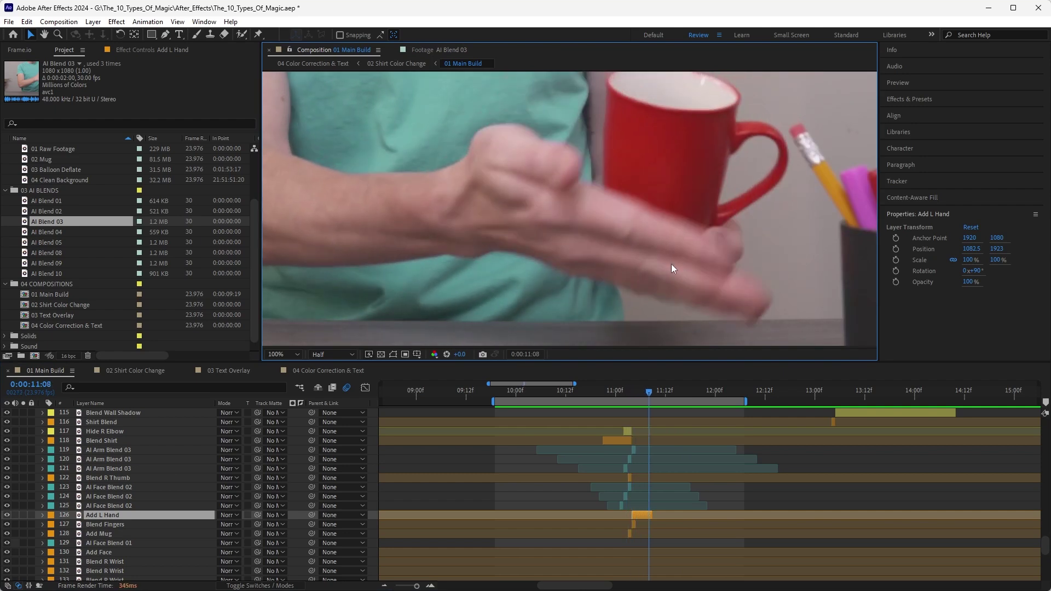
pyautogui.moveTo(682, 260); pyautogui.dragTo(688, 205)
pyautogui.press('pagedown')
pyautogui.press('pagedown')
pyautogui.press('pagedown')
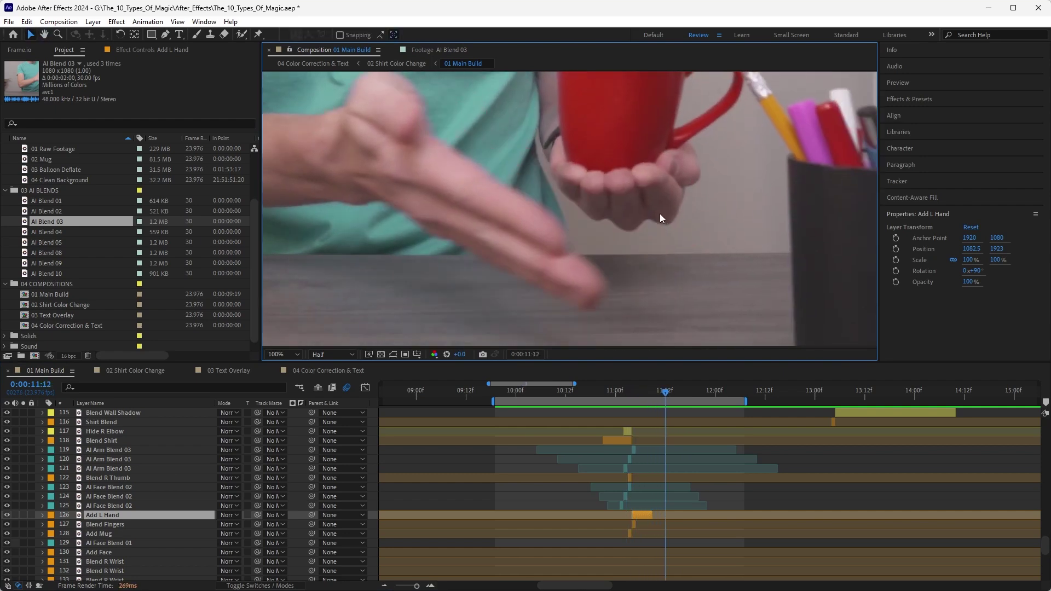
# Step back from 0:00:11:12 to 0:00:11:04 and recheck how the left hand appears under the moving right hand.
pyautogui.press('pageup')
pyautogui.press('pageup')
pyautogui.press('pageup')
pyautogui.press('pageup')
pyautogui.press('pageup')
pyautogui.press('pageup')
pyautogui.press('pageup')
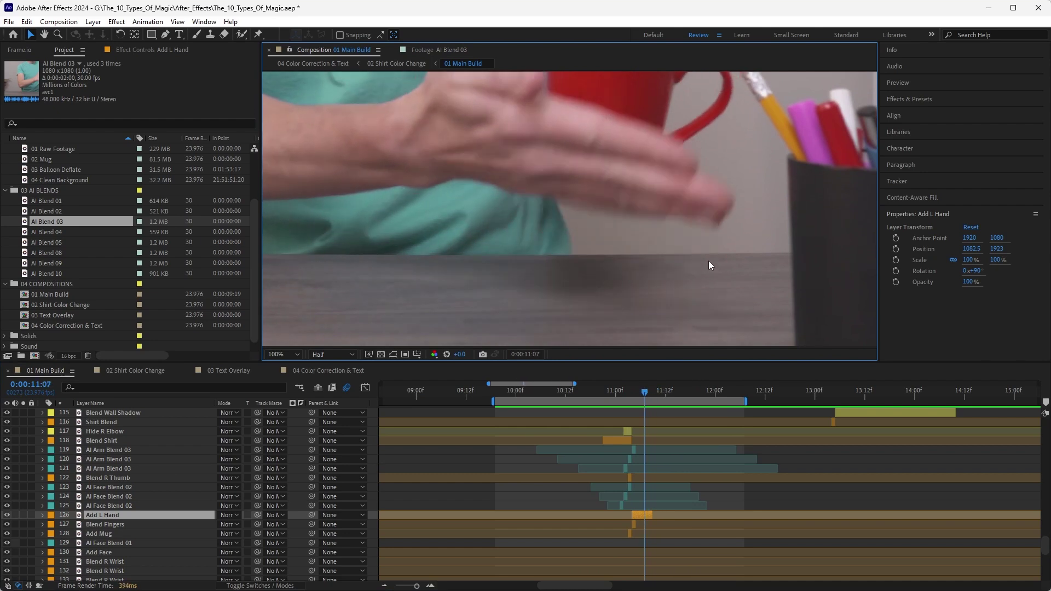
pyautogui.scroll(-2, 671, 189)
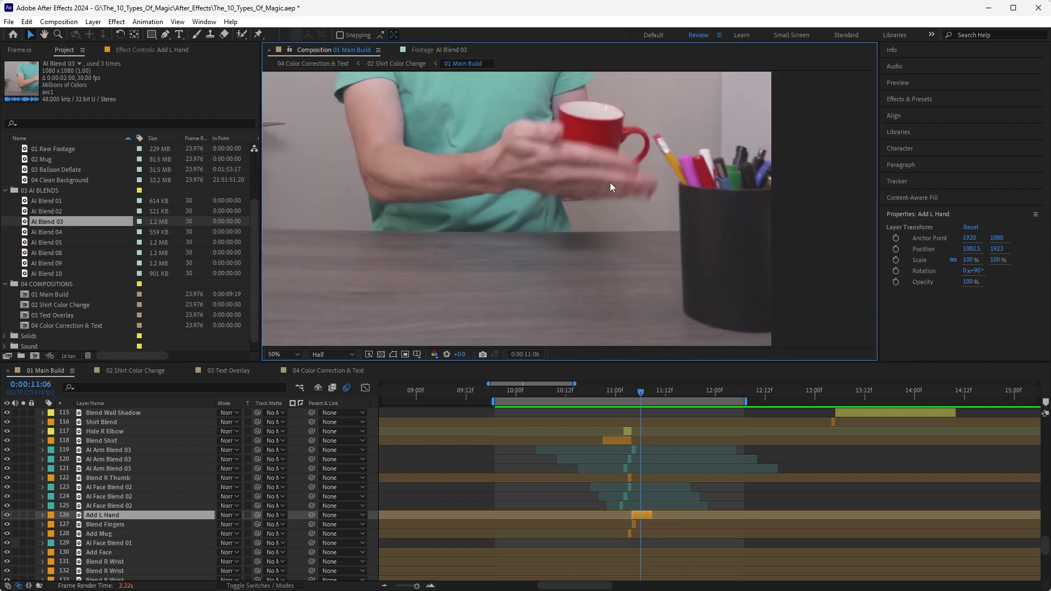
pyautogui.press('pagedown')
pyautogui.press('pagedown')
pyautogui.press('pagedown')
pyautogui.press('pagedown')
pyautogui.press('pagedown')
pyautogui.press('pageup')
pyautogui.press('pageup')
pyautogui.press('pageup')
pyautogui.press('pageup')
pyautogui.press('pageup')
pyautogui.press('pageup')
pyautogui.press('pageup')
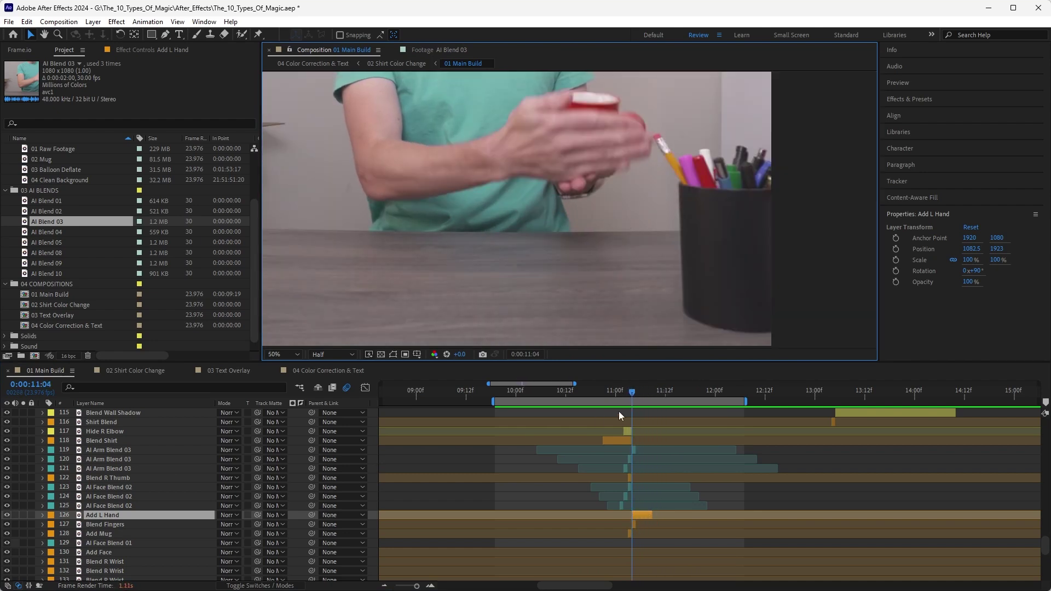
# Play the mug shot from 0:00:09:21 with all patches visible, stop at 0:00:11:08 and frame the upper body.
pyautogui.moveTo(606, 393); pyautogui.dragTo(504, 394)
pyautogui.press('space')
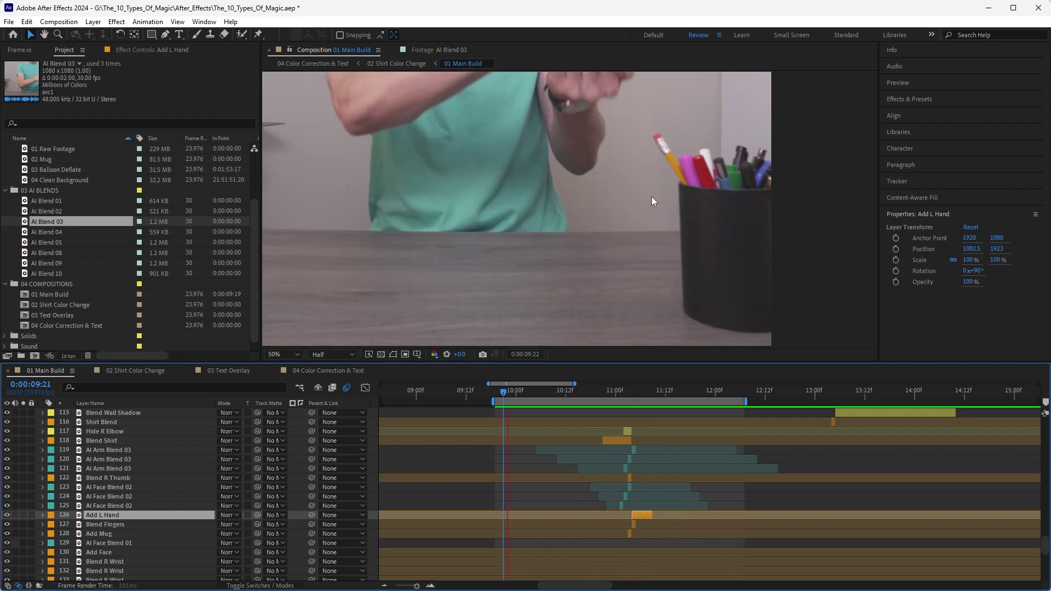
pyautogui.scroll(-4, 618, 160)
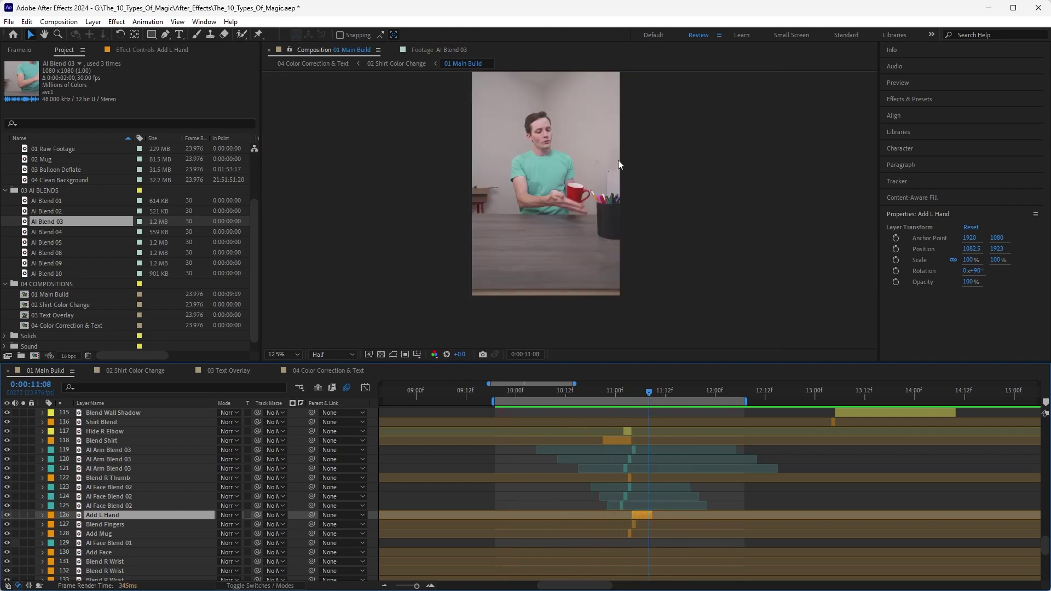
pyautogui.moveTo(590, 167); pyautogui.dragTo(620, 198)
pyautogui.scroll(1, 631, 190)
pyautogui.scroll(-1, 635, 188)
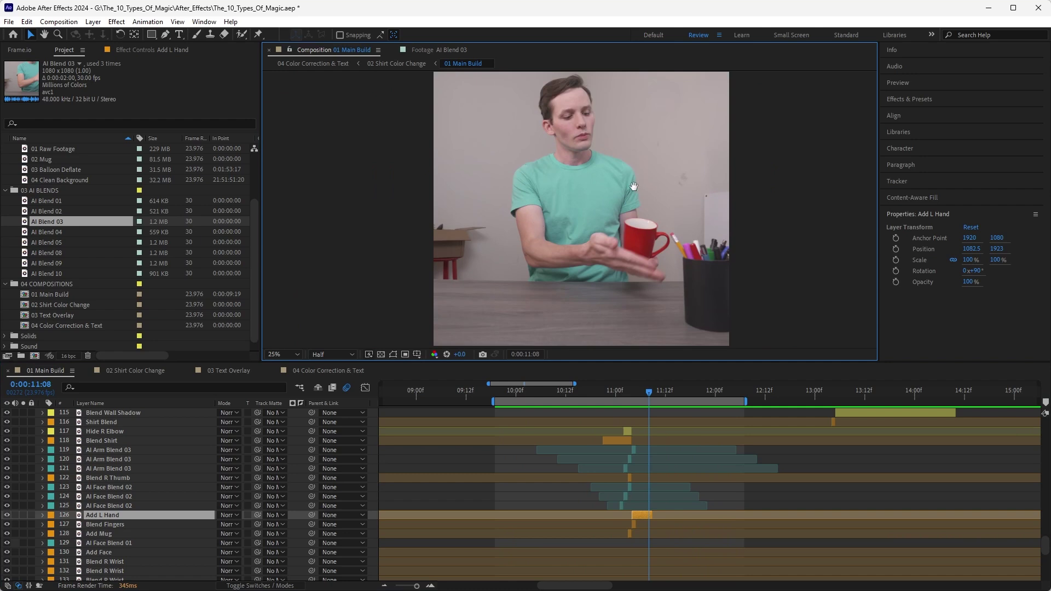
pyautogui.moveTo(633, 188)
pyautogui.mouseDown()
pyautogui.moveTo(618, 222)
pyautogui.moveTo(624, 207)
pyautogui.mouseUp()
# Hide the twelve layers from Hide R Elbow through Add Mug and play the mug shot from 0:00:09:21 without them.
pyautogui.moveTo(631, 433); pyautogui.dragTo(630, 535)
pyautogui.hotkey('ctrl', 'alt', 'shift', 'v')
pyautogui.moveTo(636, 392); pyautogui.dragTo(506, 400)
pyautogui.press('space')
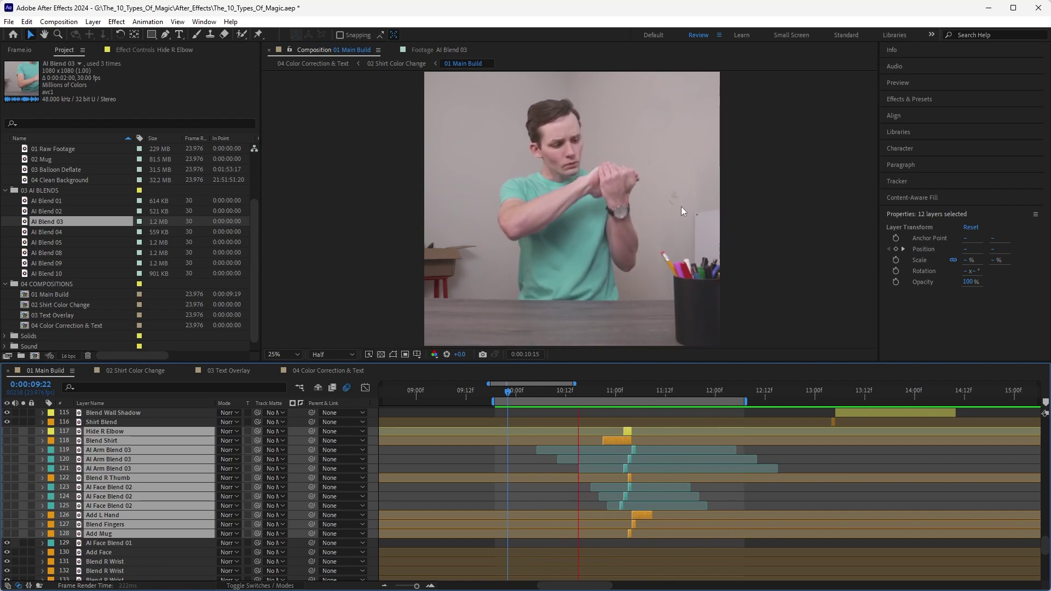
pyautogui.press('space')
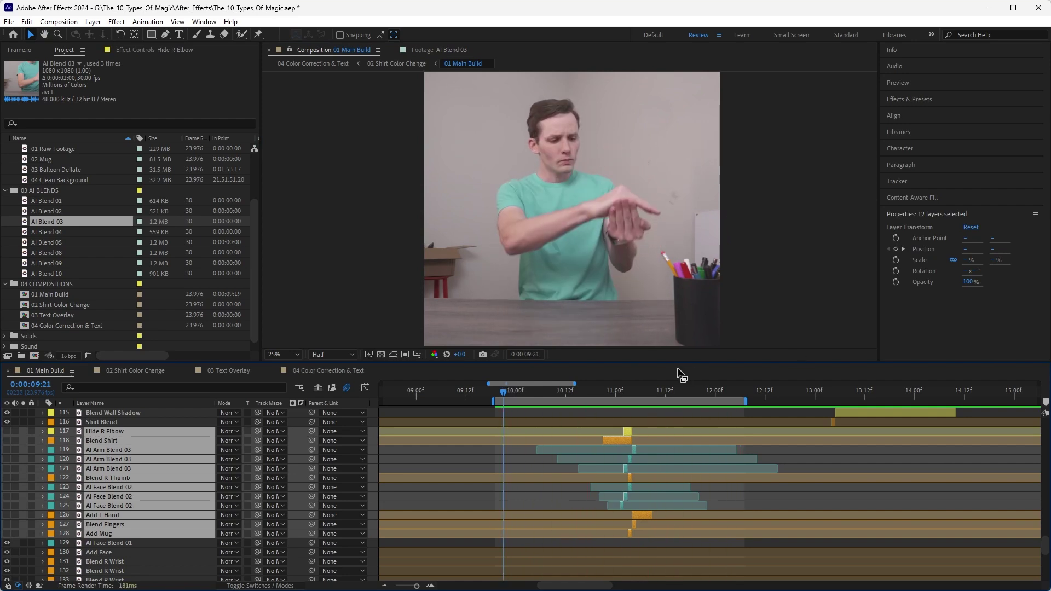
pyautogui.press('space')
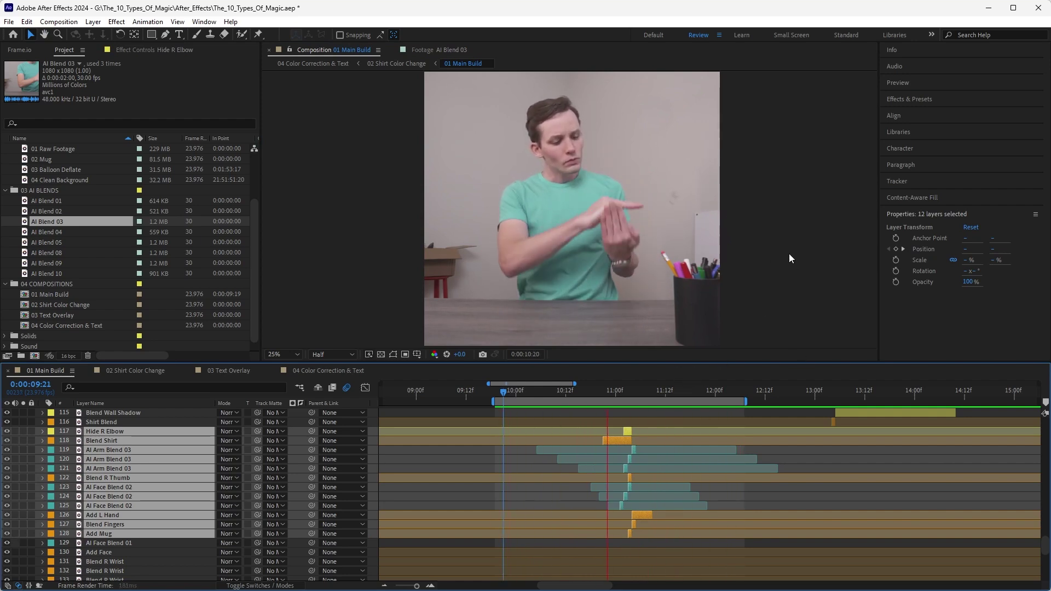